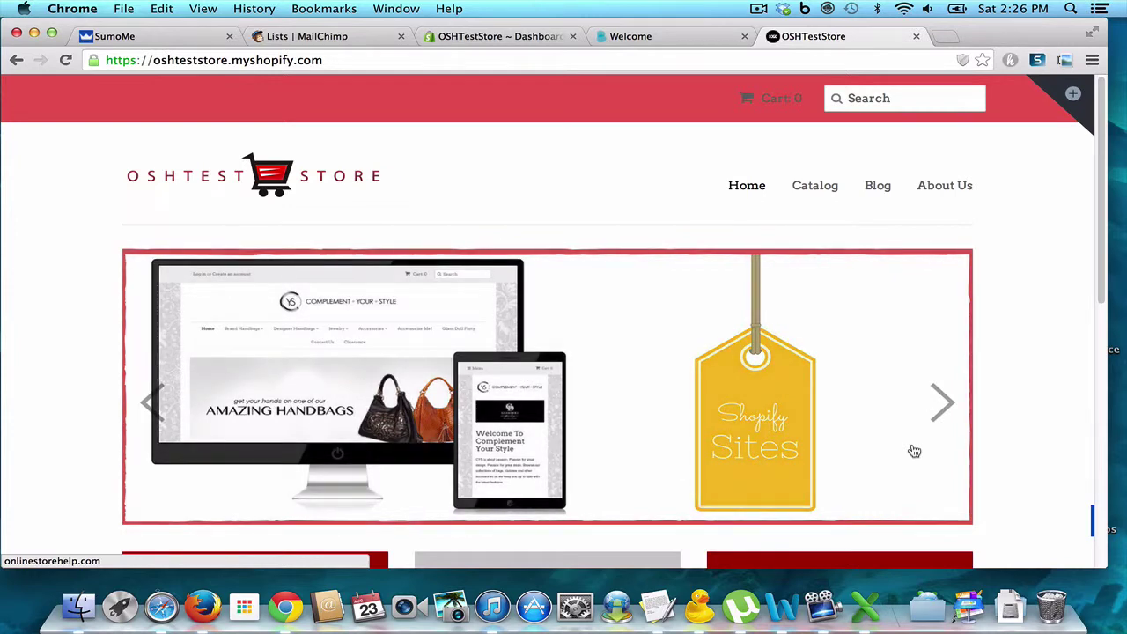
Open the SumoMe home panel from the blue tab on the OSHTestStore home page
left_click(1086, 528)
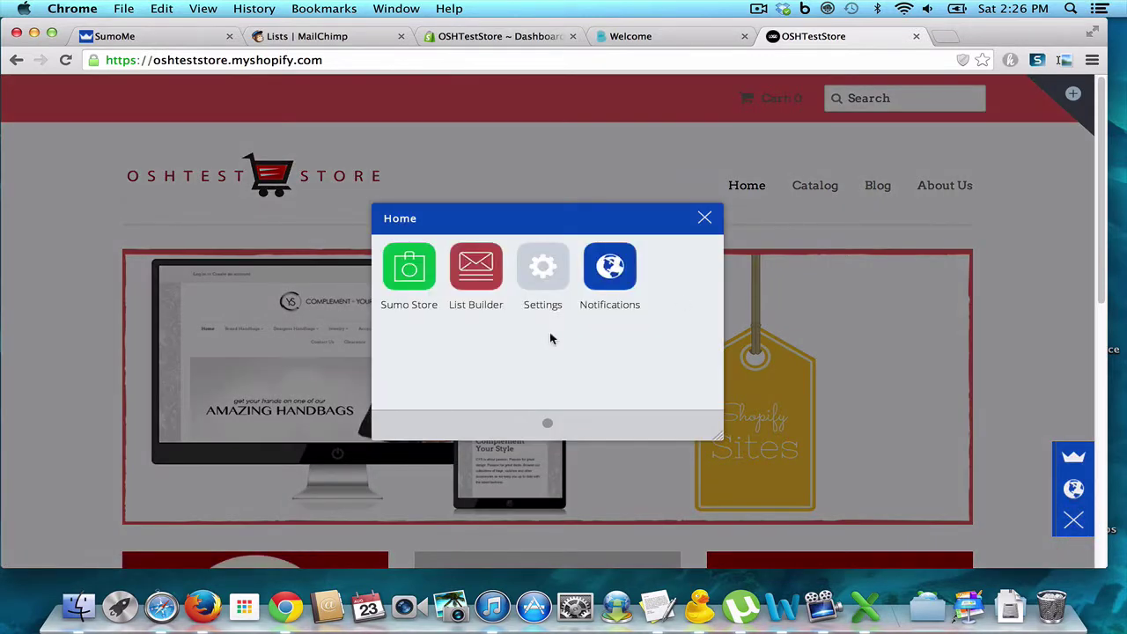
Install the free Scroll Box app from the Sumo Store and return to the SumoMe home panel
left_click(424, 278)
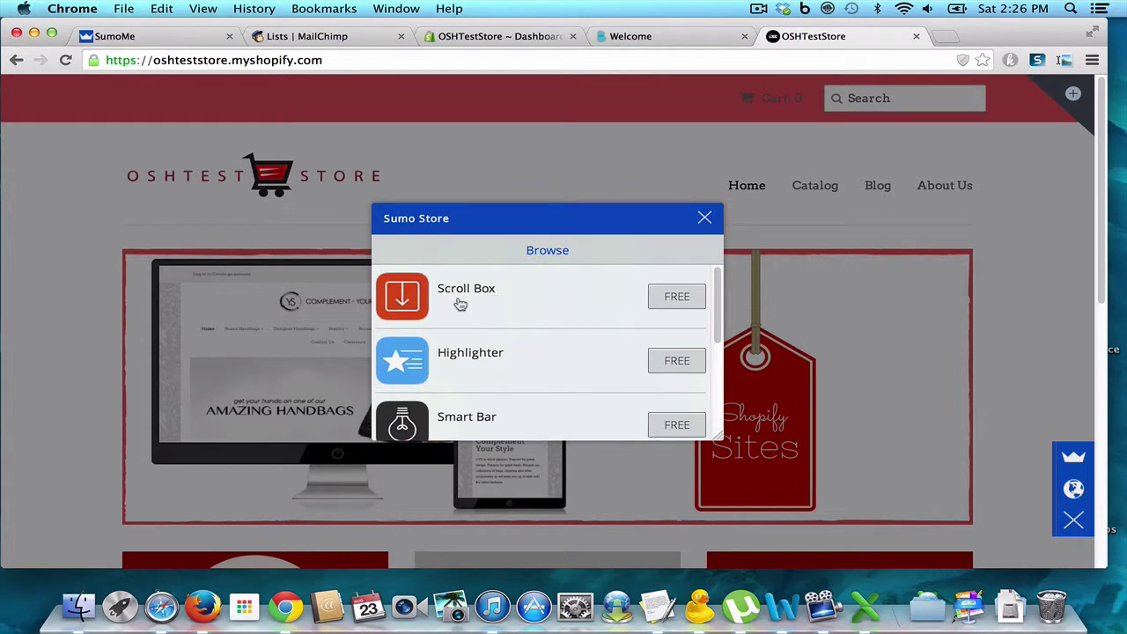
left_click(674, 297)
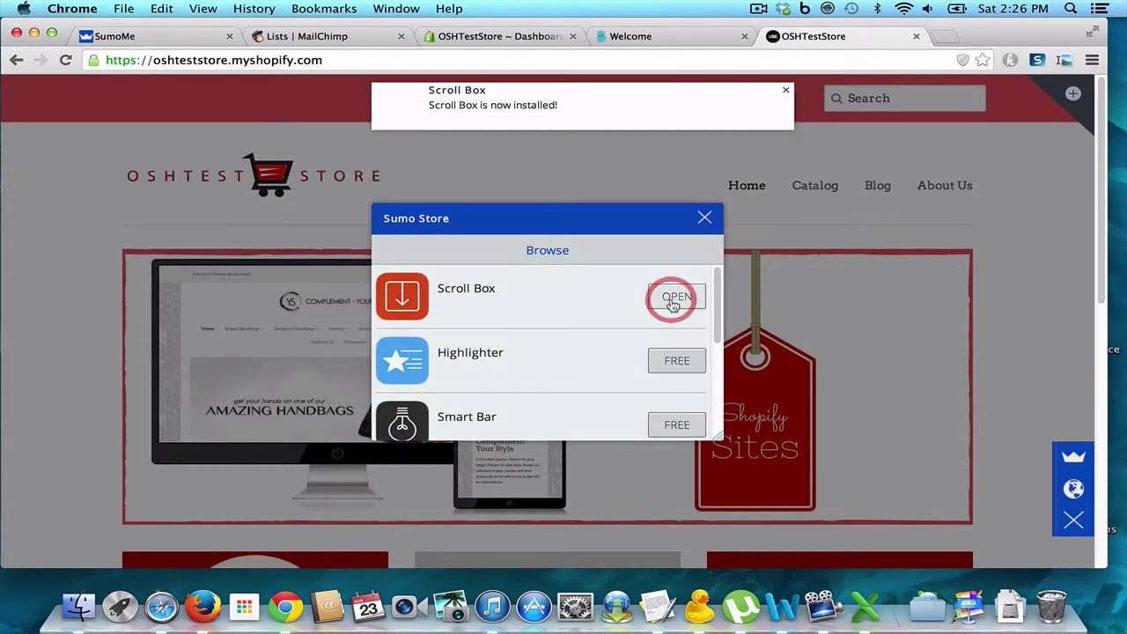
left_click(706, 222)
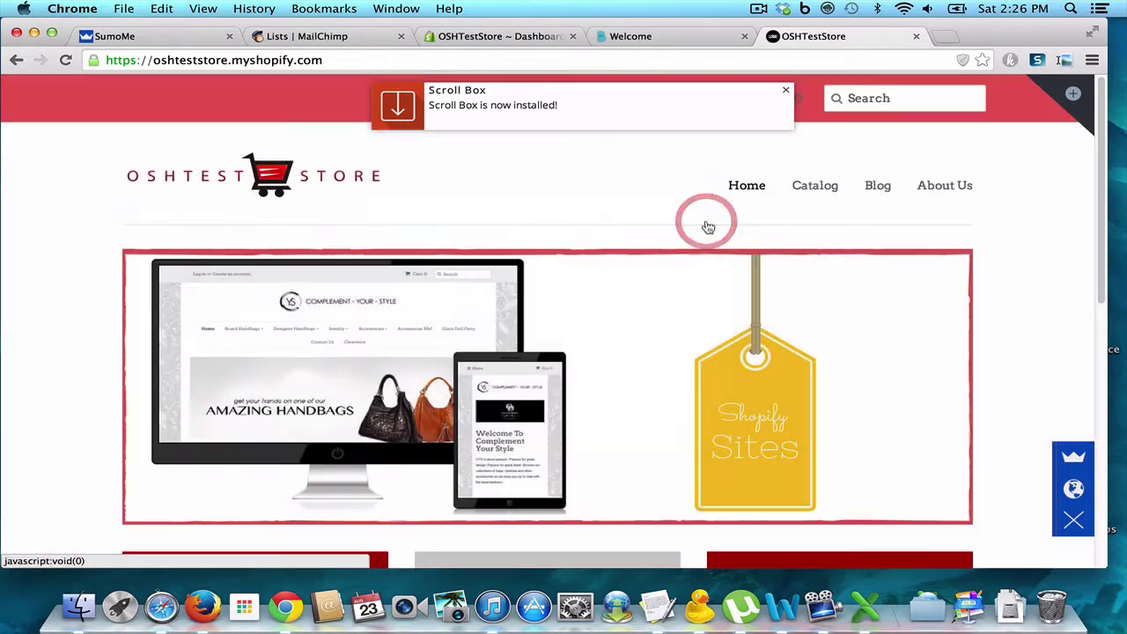
left_click(1065, 461)
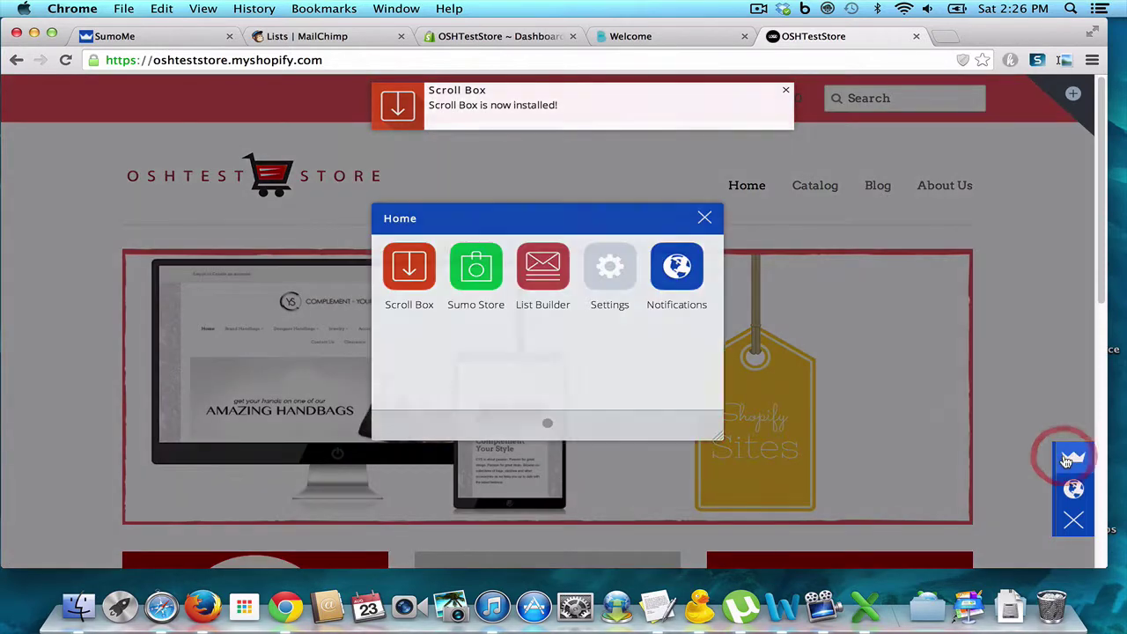
Bring up Scroll Box's Behavior settings: 80% trigger, bottom-right display
left_click(410, 275)
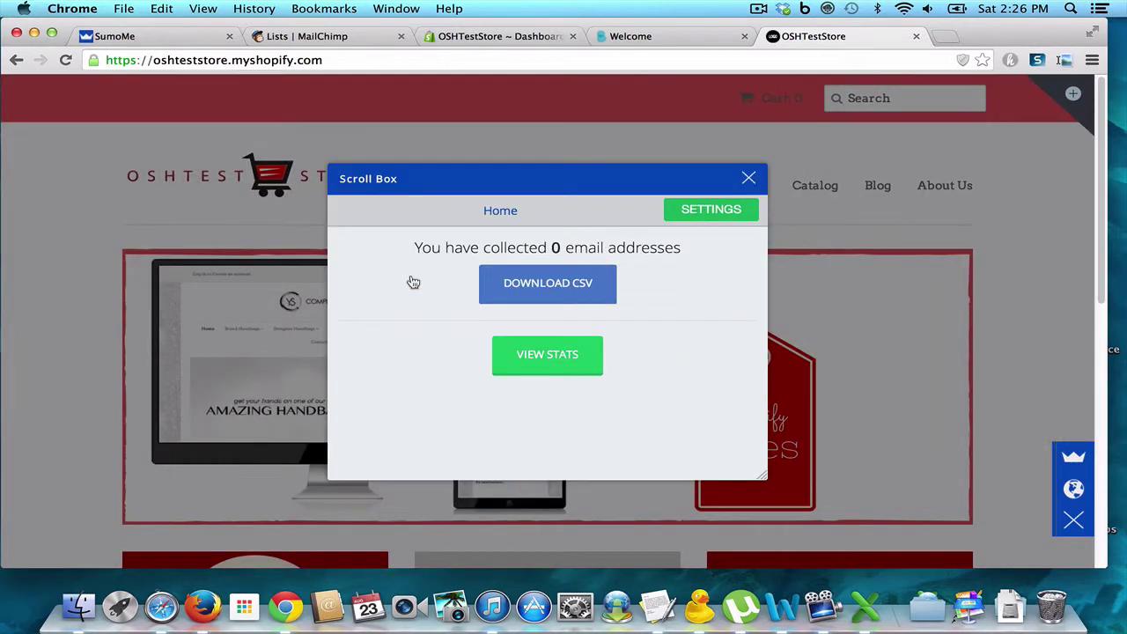
left_click(705, 210)
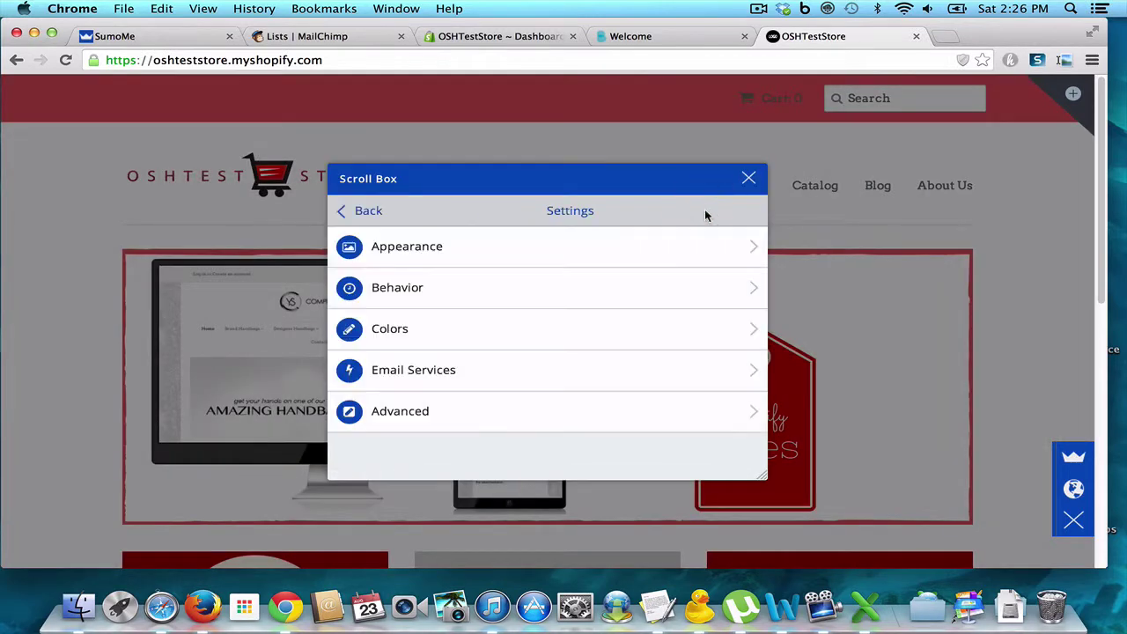
left_click(649, 246)
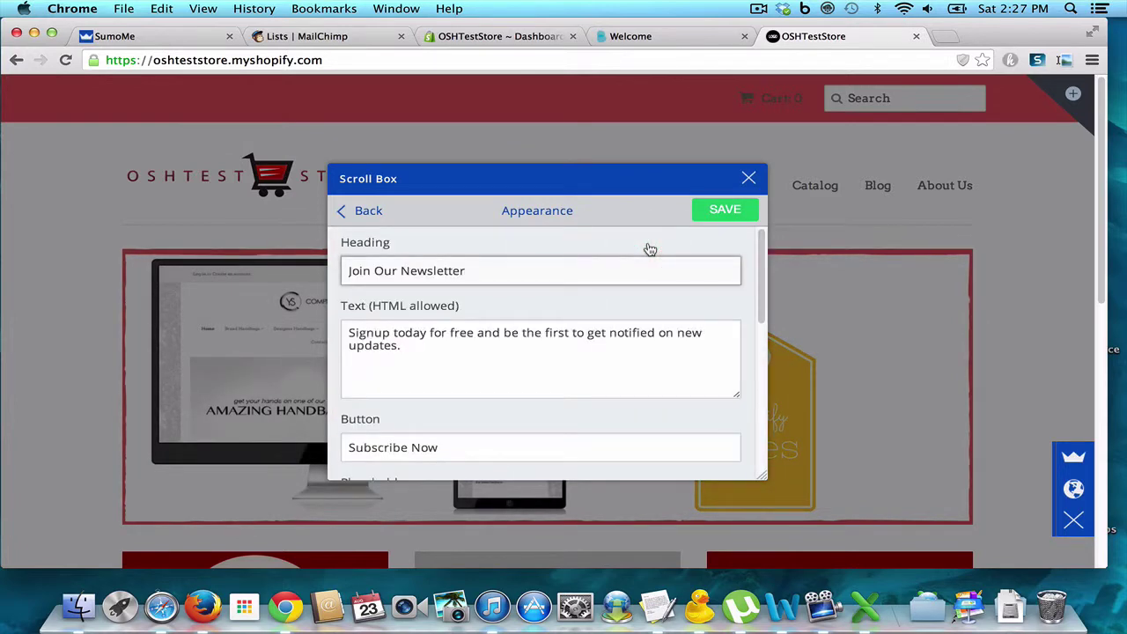
left_click(354, 212)
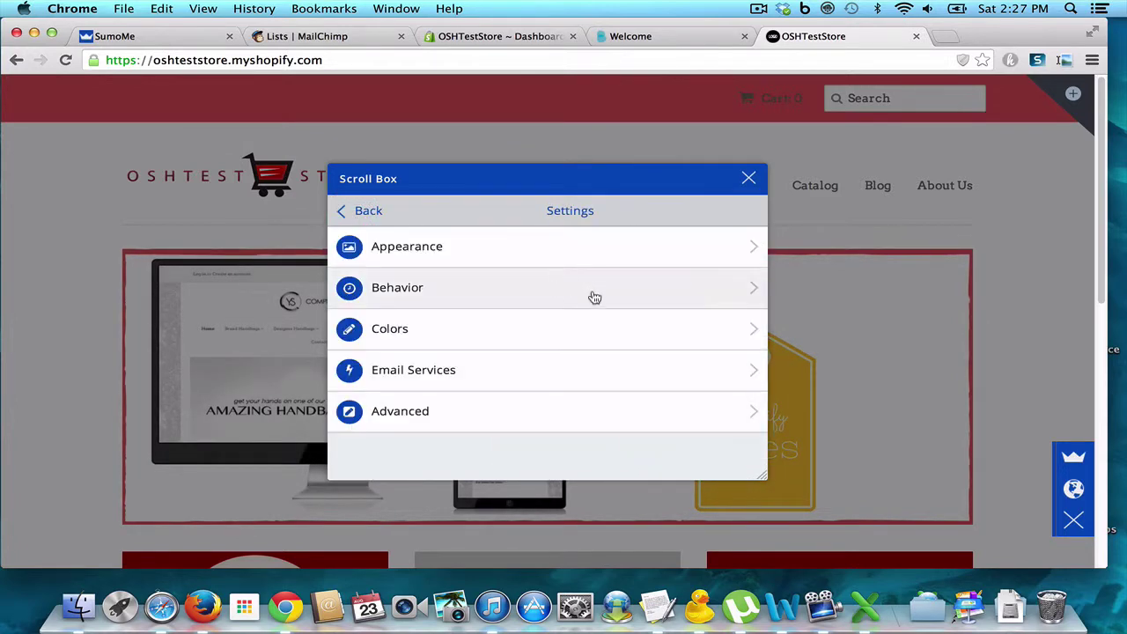
left_click(514, 294)
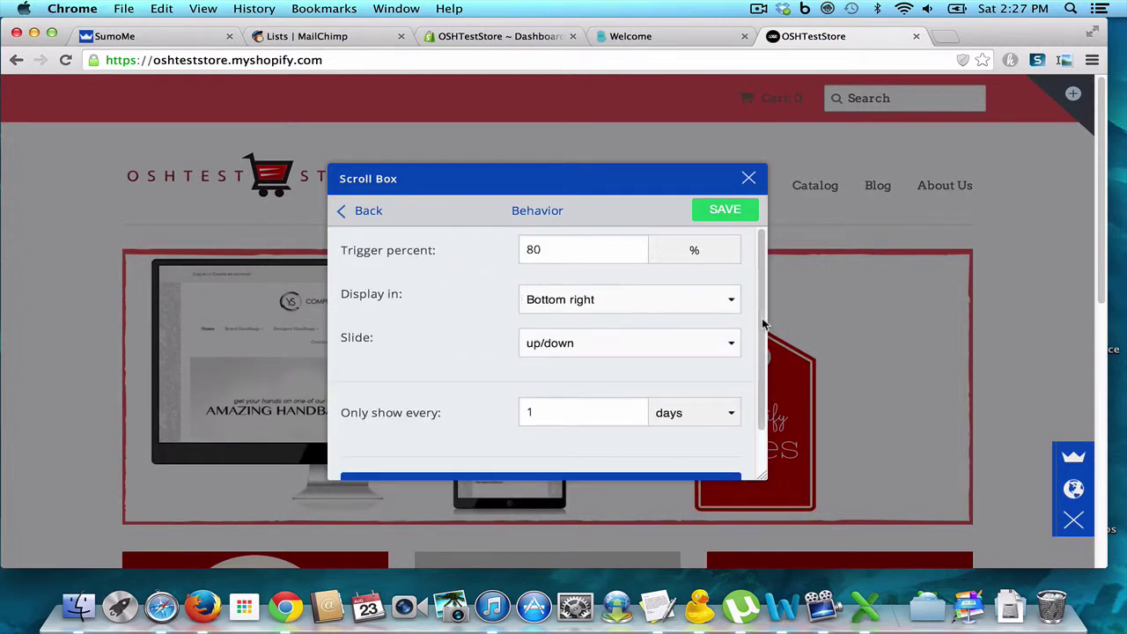
left_click_drag(763, 326, 763, 400)
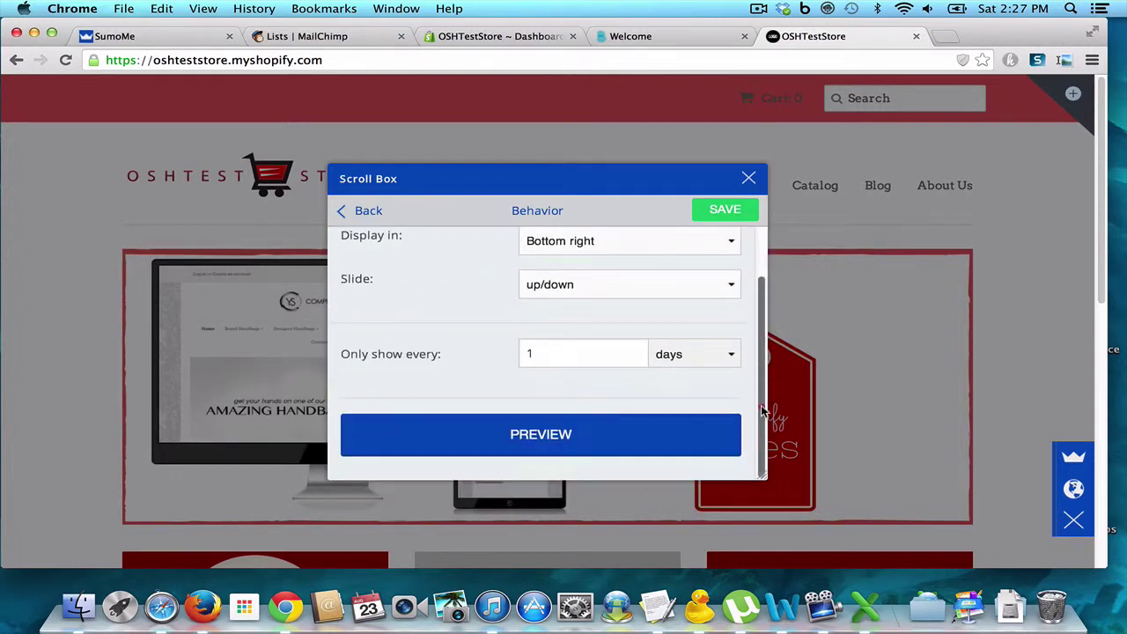
left_click(628, 441)
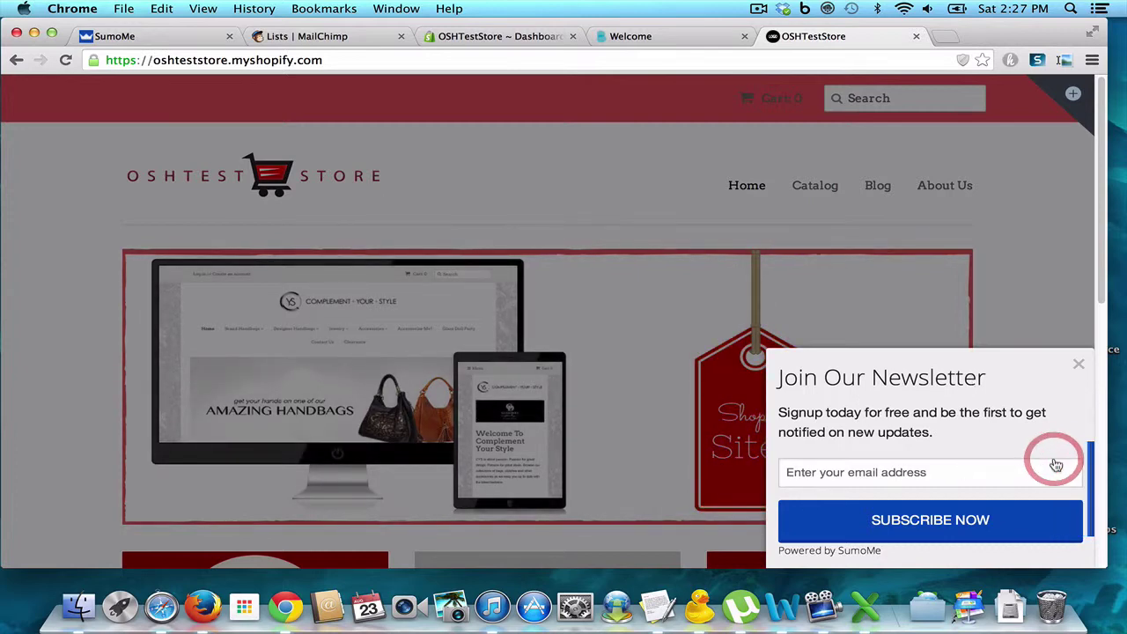
left_click(1081, 368)
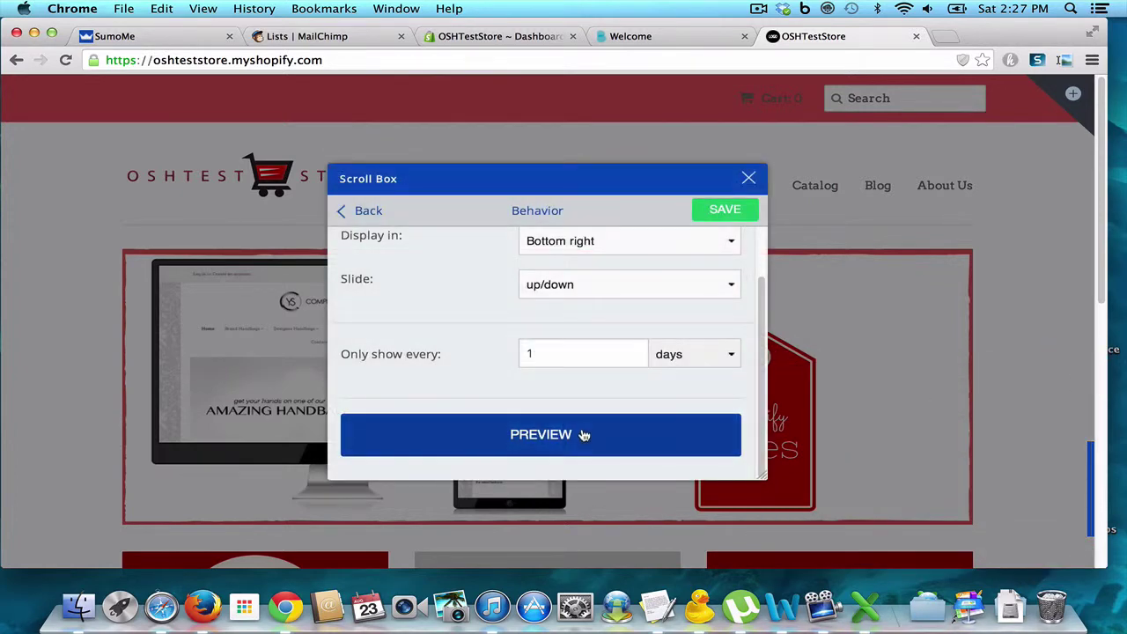
left_click(583, 437)
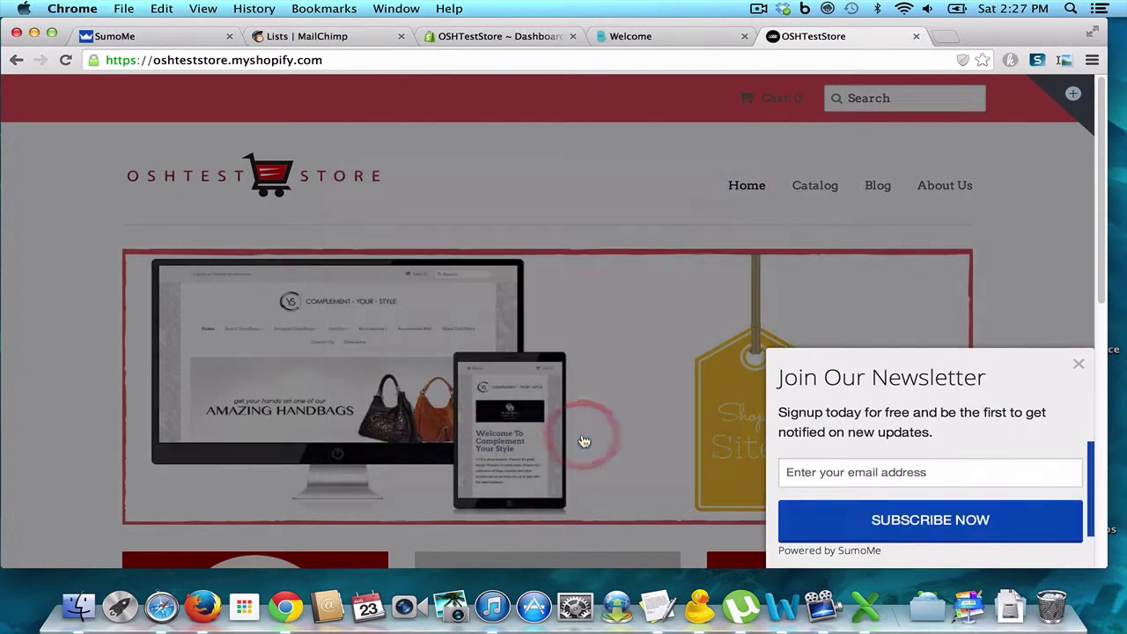
left_click(1078, 364)
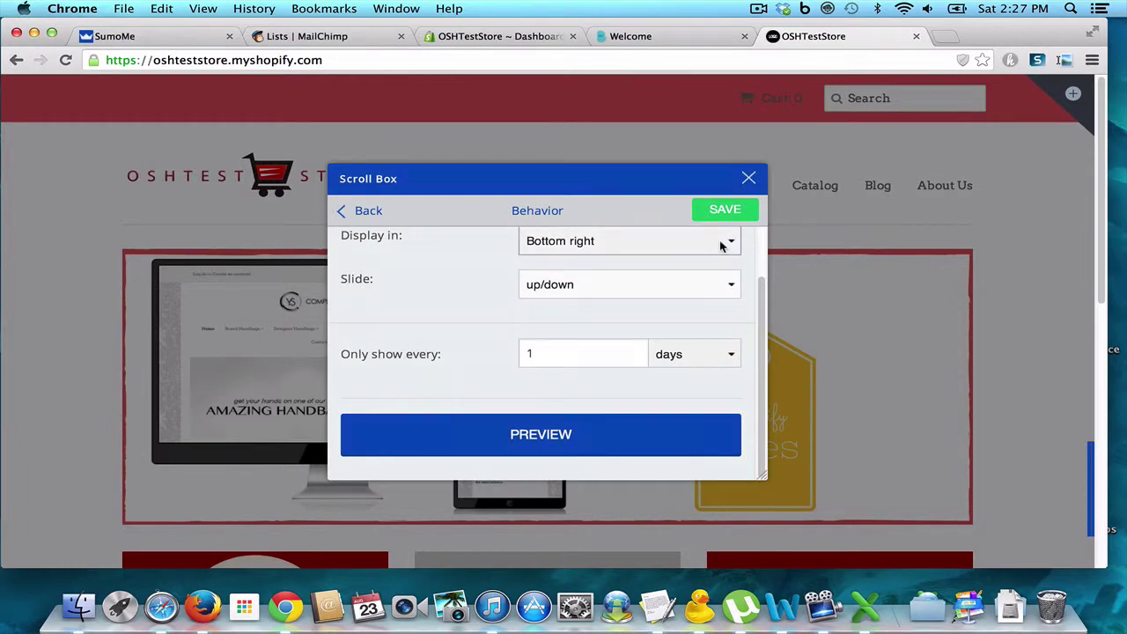
Set the Scroll Box display position to Bottom left and save it
left_click(721, 245)
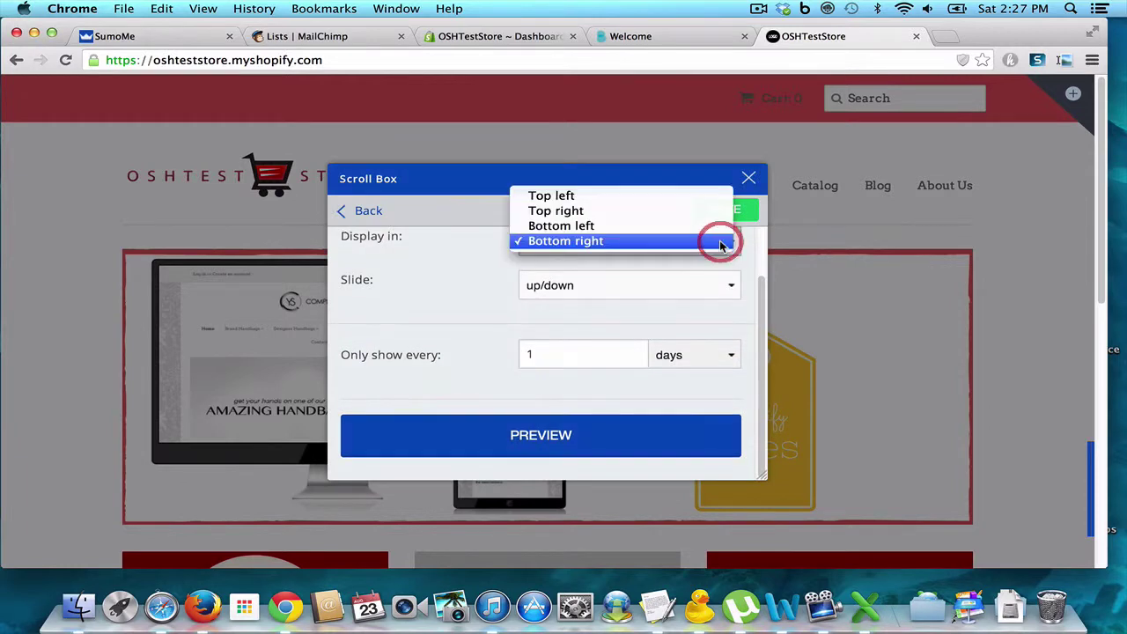
left_click(674, 226)
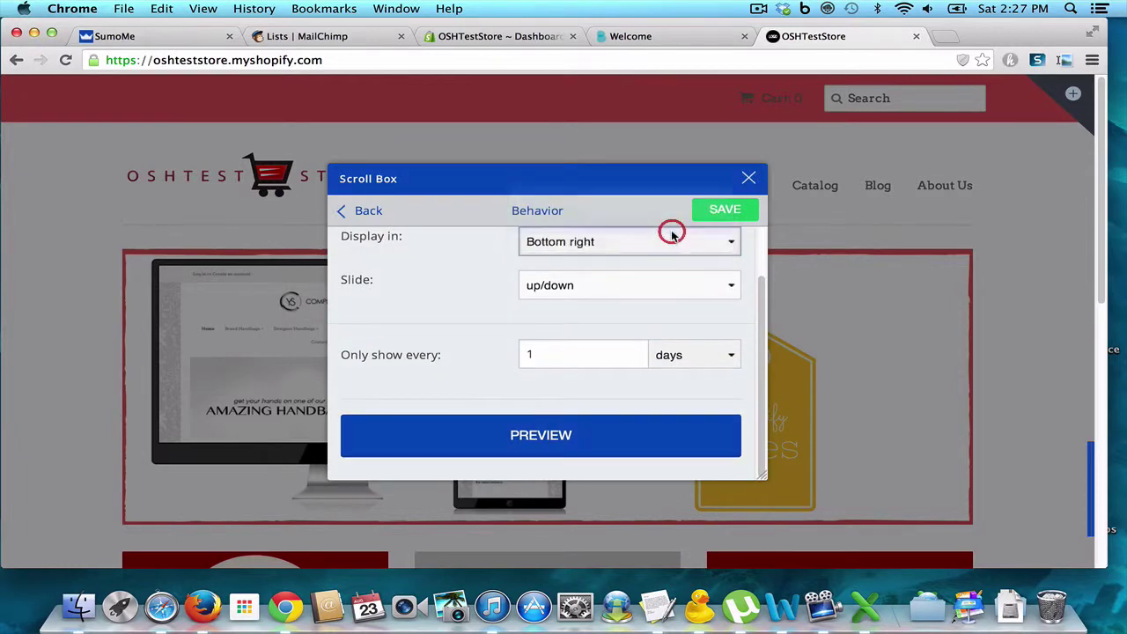
left_click(736, 211)
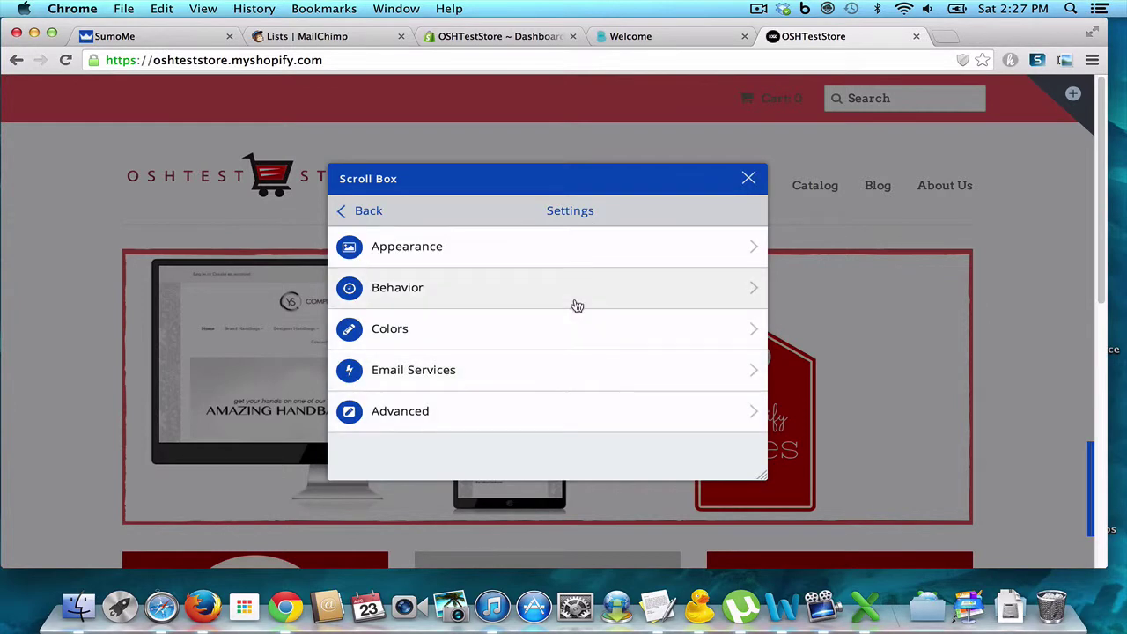
Preview the box in its bottom-left position, then return to the settings list
left_click(572, 303)
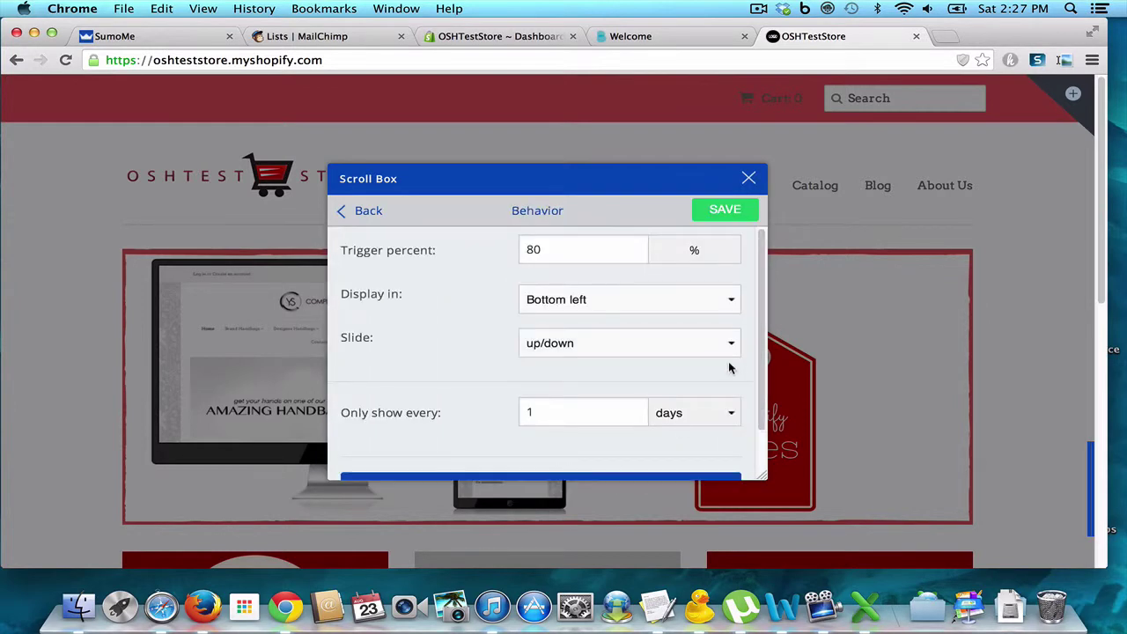
scroll(762, 361, "down", 3)
left_click(639, 435)
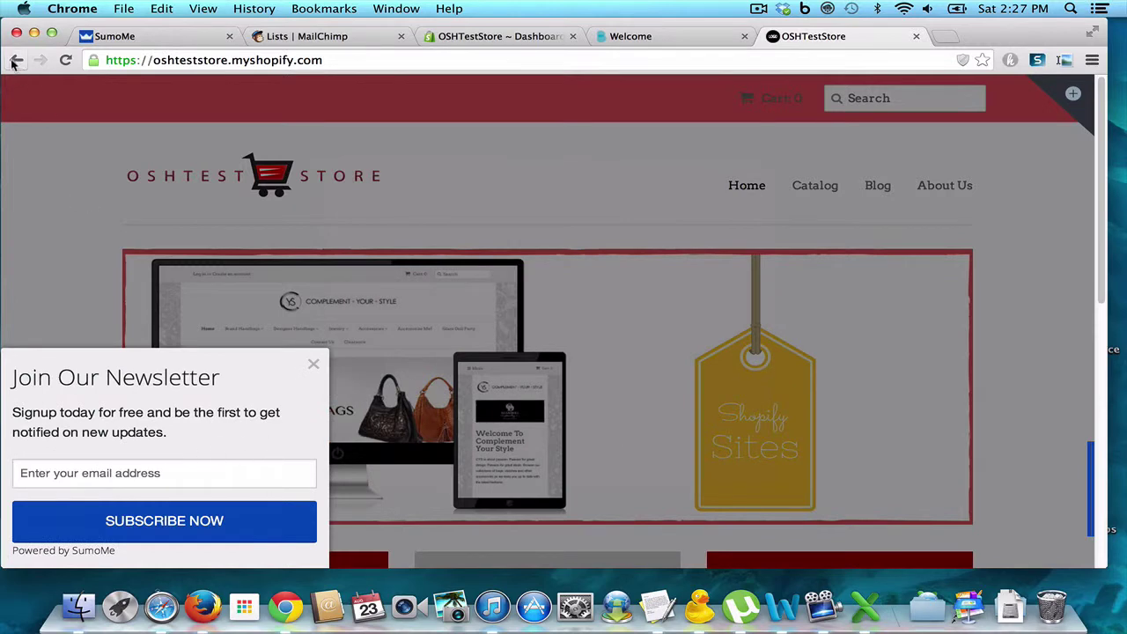
left_click(314, 364)
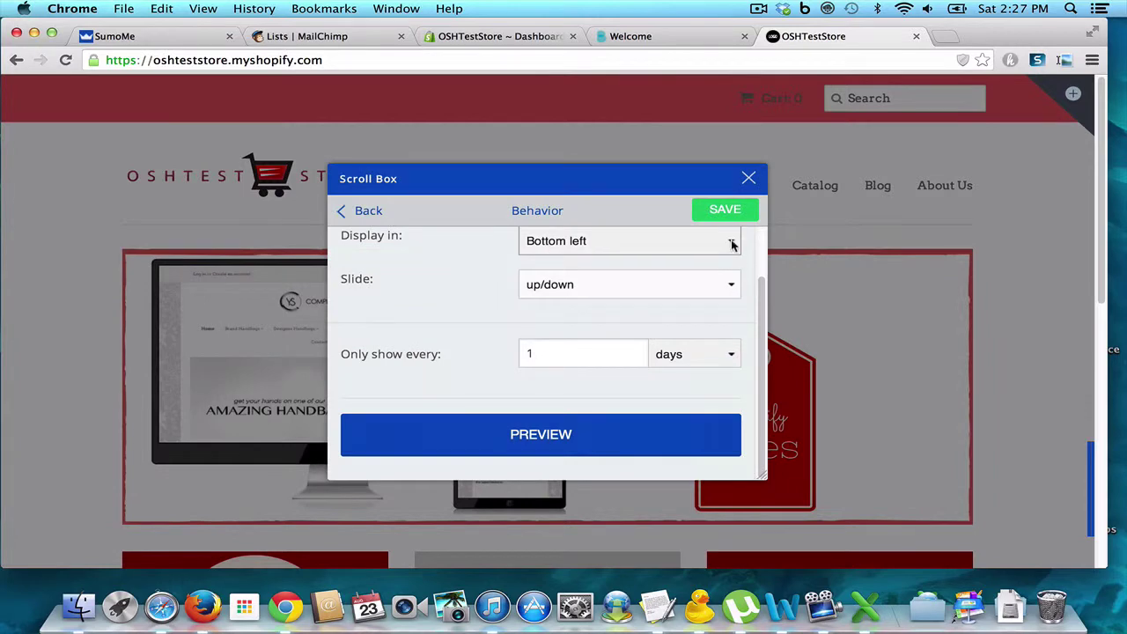
left_click(370, 212)
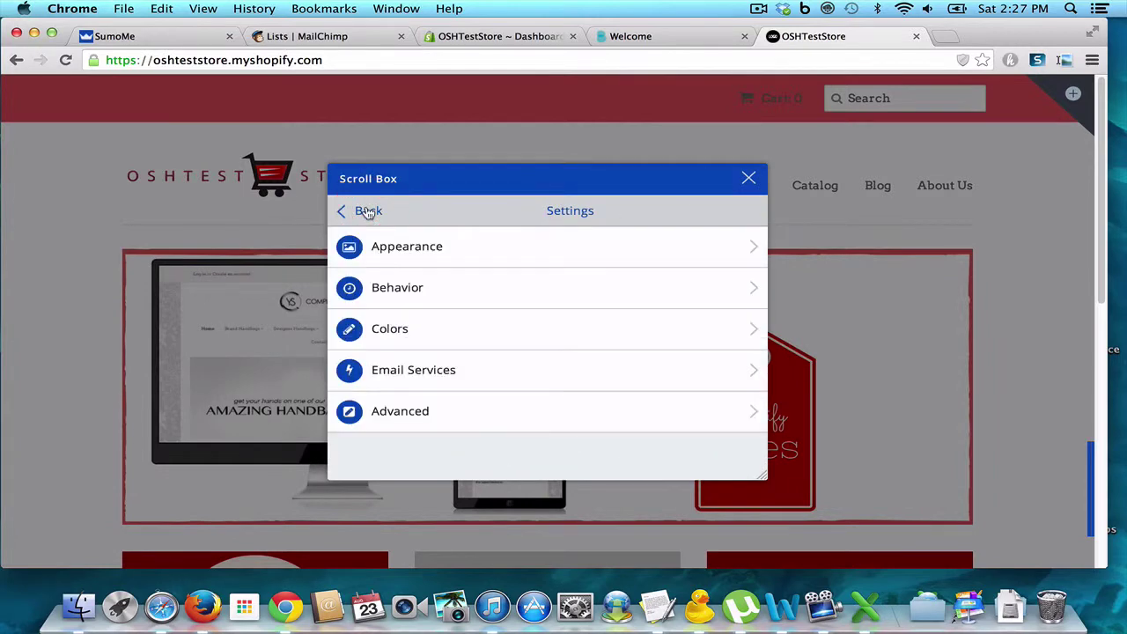
Change the scroll box heading to 'Get a Free Shipping Coupon'
left_click(458, 251)
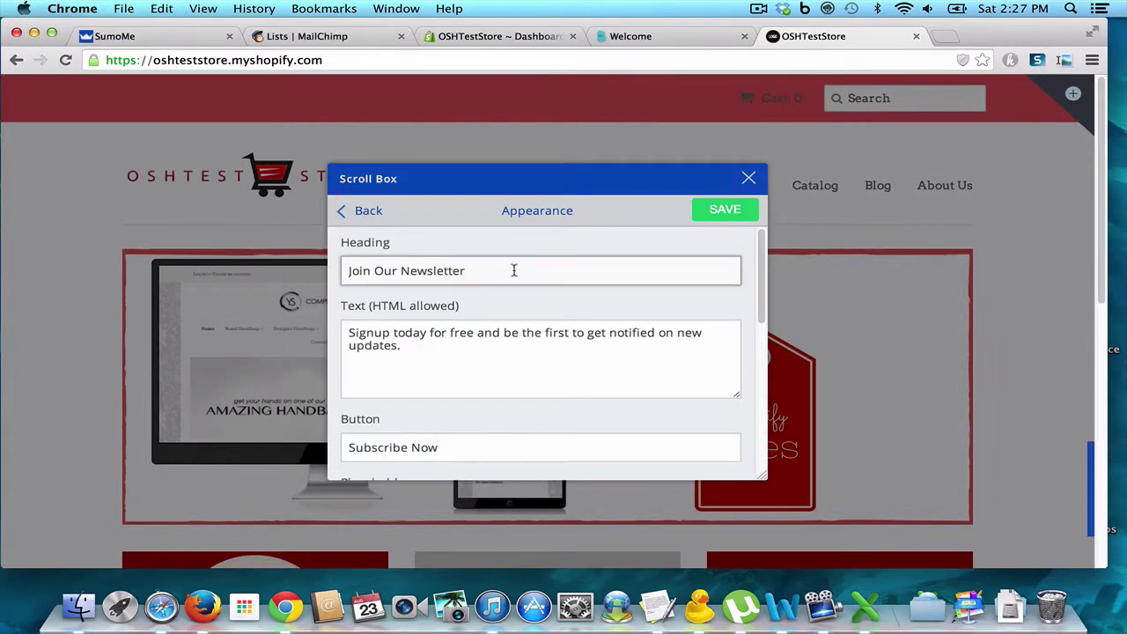
left_click_drag(486, 272, 239, 247)
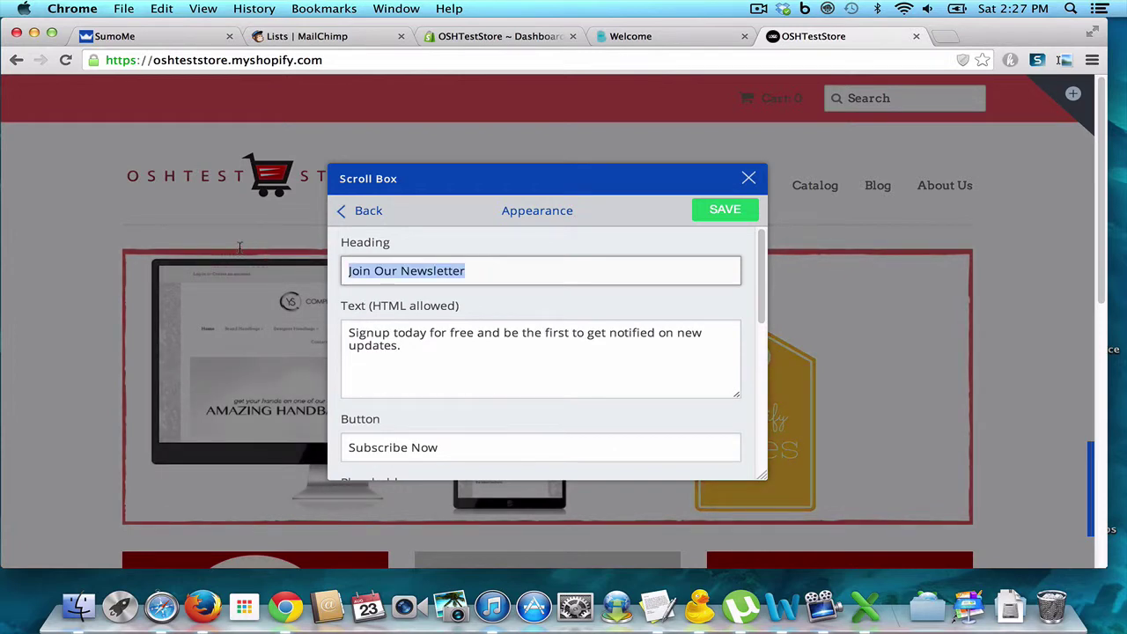
type("Get a Free Shop")
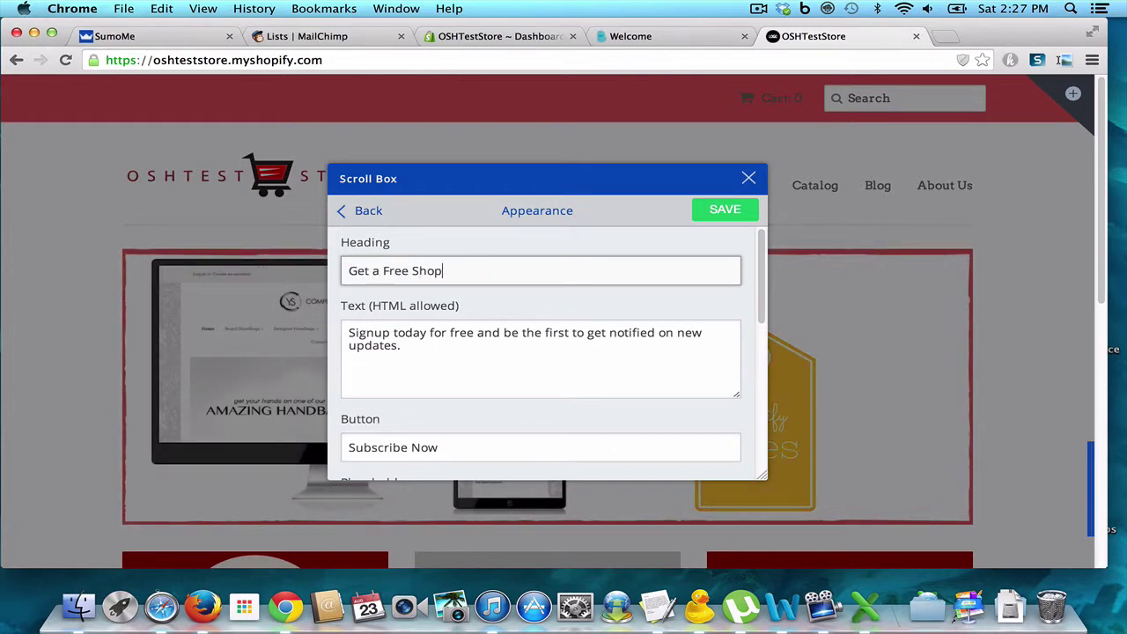
key("BackSpace")
key("BackSpace")
key("BackSpace")
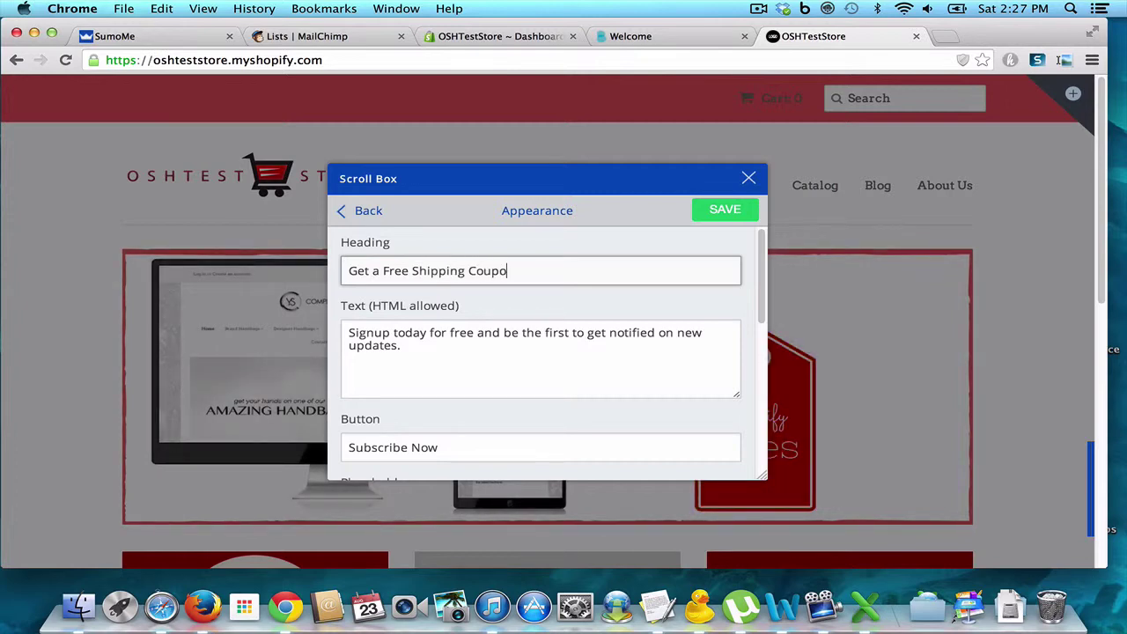
Center the body text and end it with 'receive a coupon for free shipping on your order today.'
left_click(351, 334)
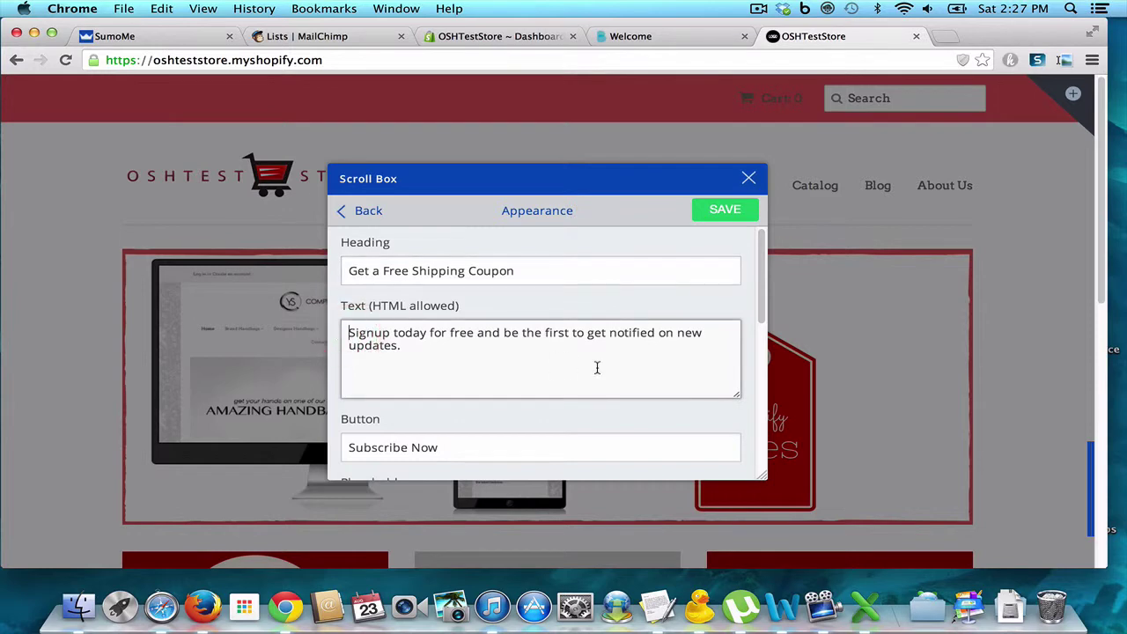
type("<Center>")
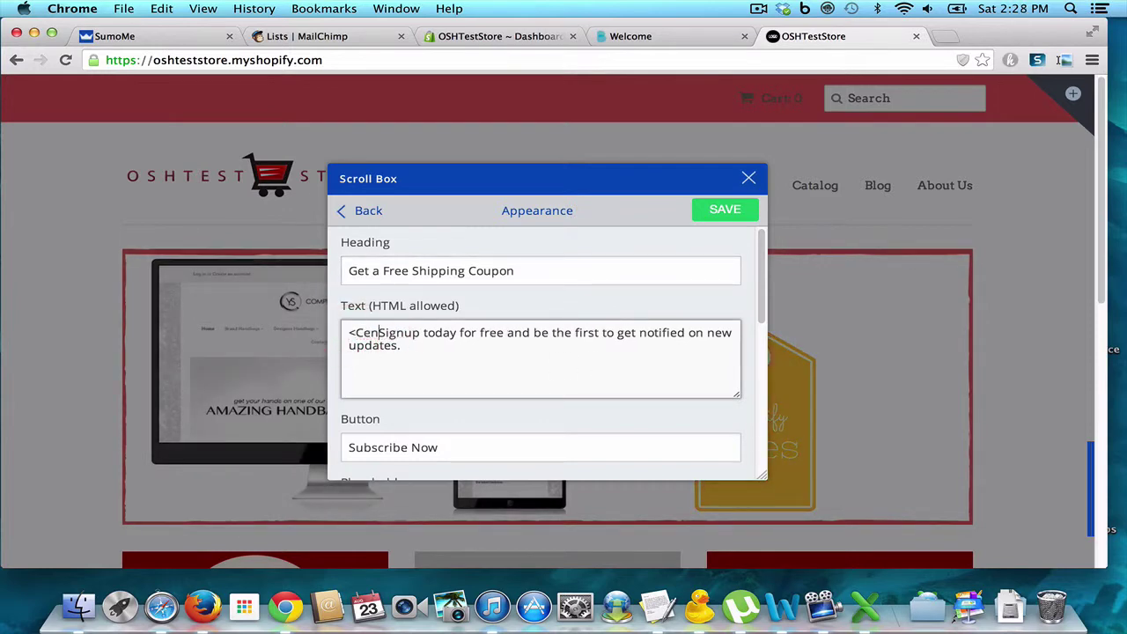
left_click(533, 360)
type("</center>")
left_click(405, 332)
left_click(555, 332)
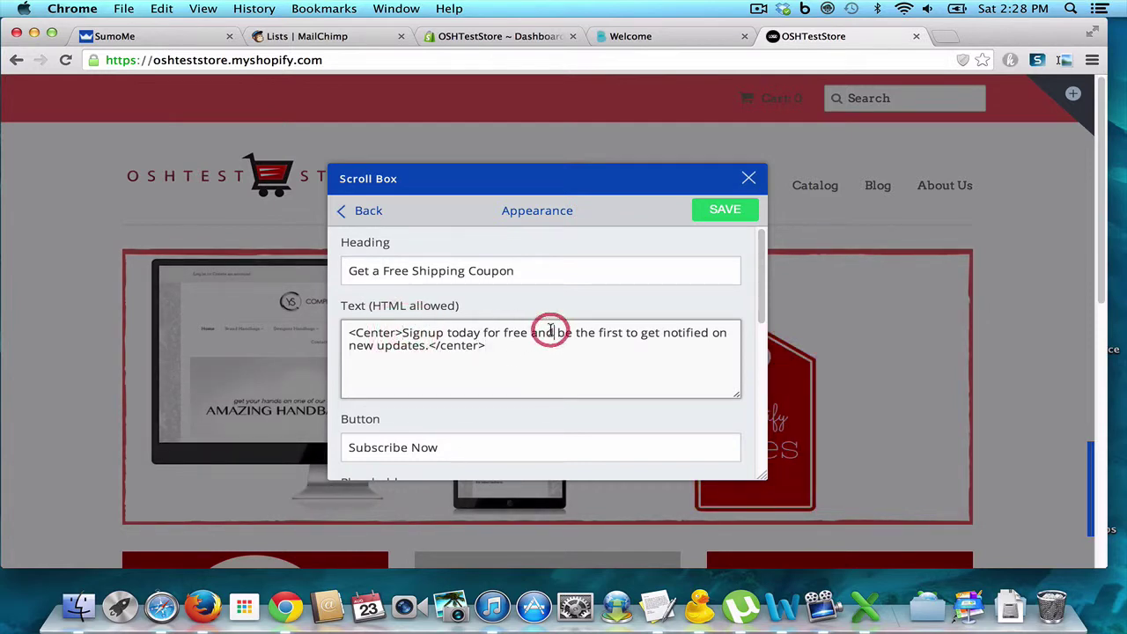
key("shift+super+Down")
key("shift+Left")
key("shift+Left")
key("shift+Left")
key("shift+Left")
key("shift+Left")
key("shift+Left")
key("shift+Left")
key("shift+Left")
key("shift+Left")
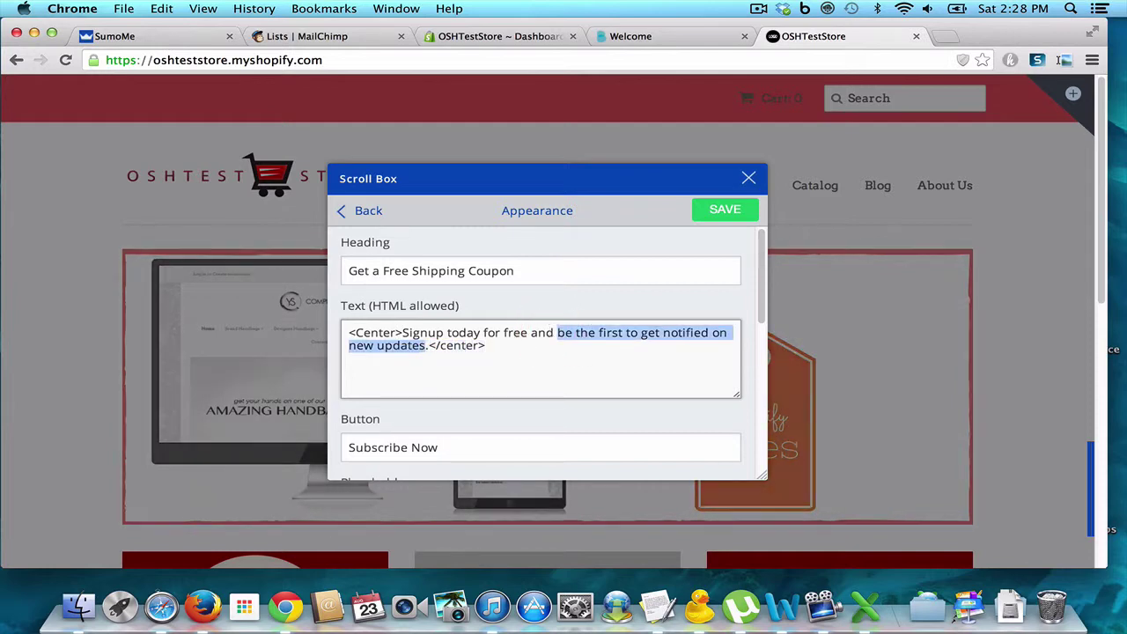
type("receive a coupone for")
key("BackSpace")
key("BackSpace")
key("BackSpace")
key("BackSpace")
type("for ")
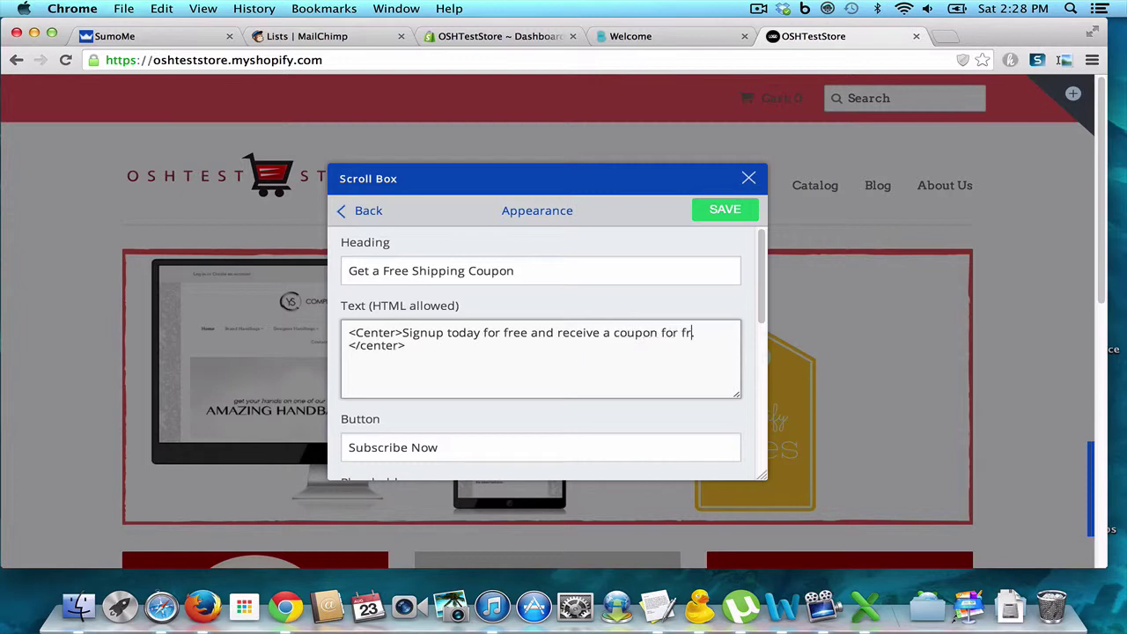
type("free shipping on your ord")
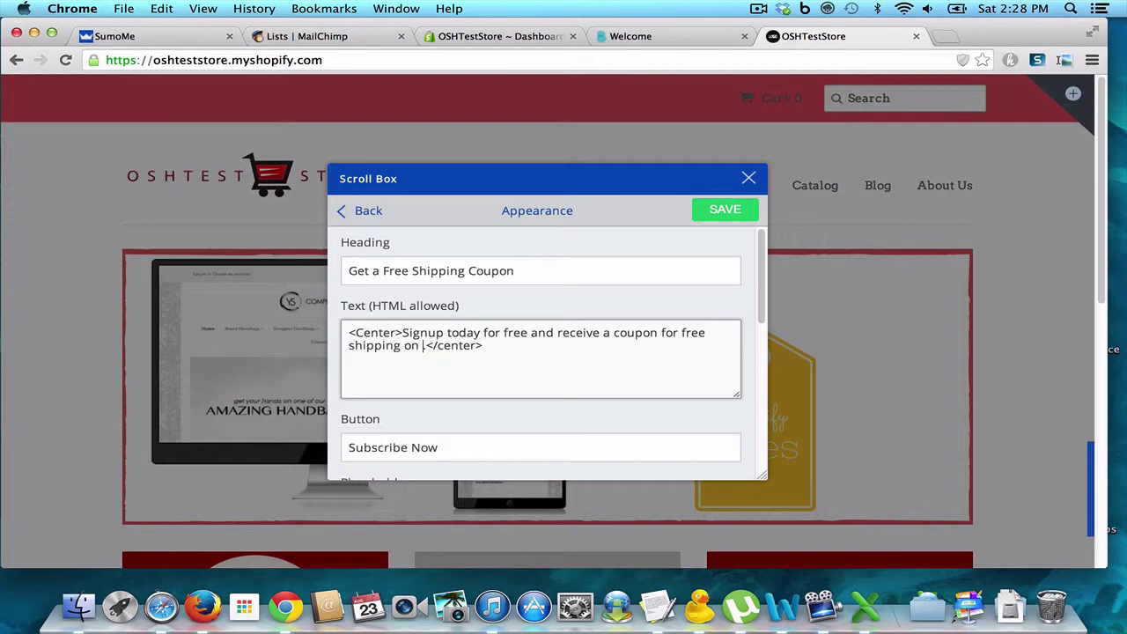
type("er today")
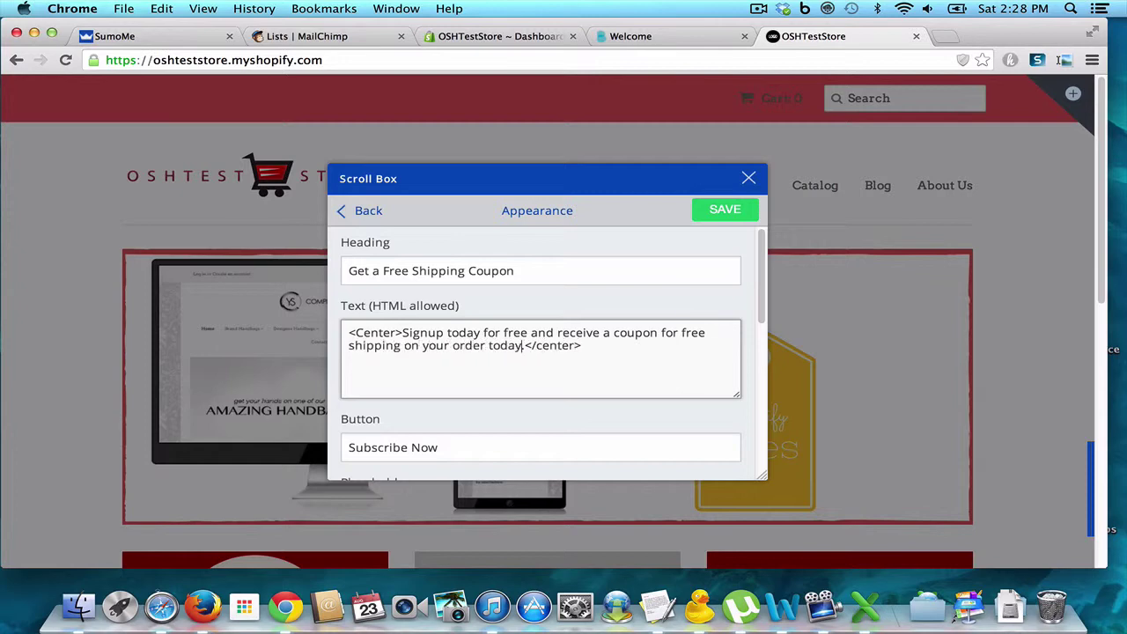
type(".")
Relabel the button from 'Subscribe Now' to 'Sign Me Up'
left_click(445, 447)
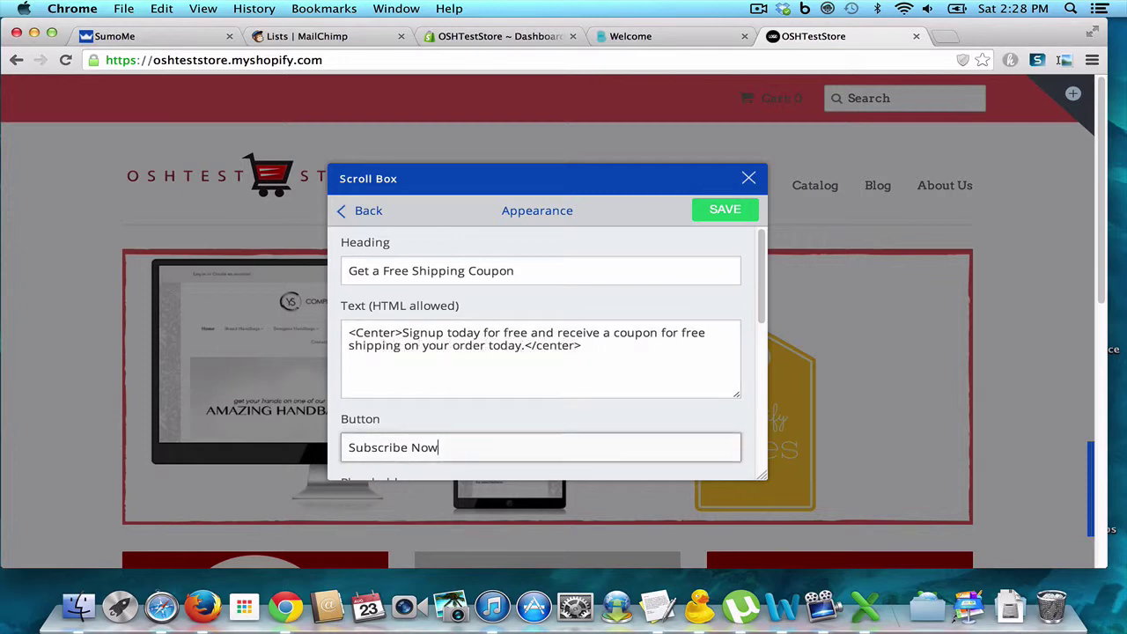
key("BackSpace")
key("BackSpace")
key("BackSpace")
key("BackSpace")
type("S")
Save the new wording, preview the 'Get a Free Shipping Coupon' box, and go back
left_click_drag(762, 315, 766, 475)
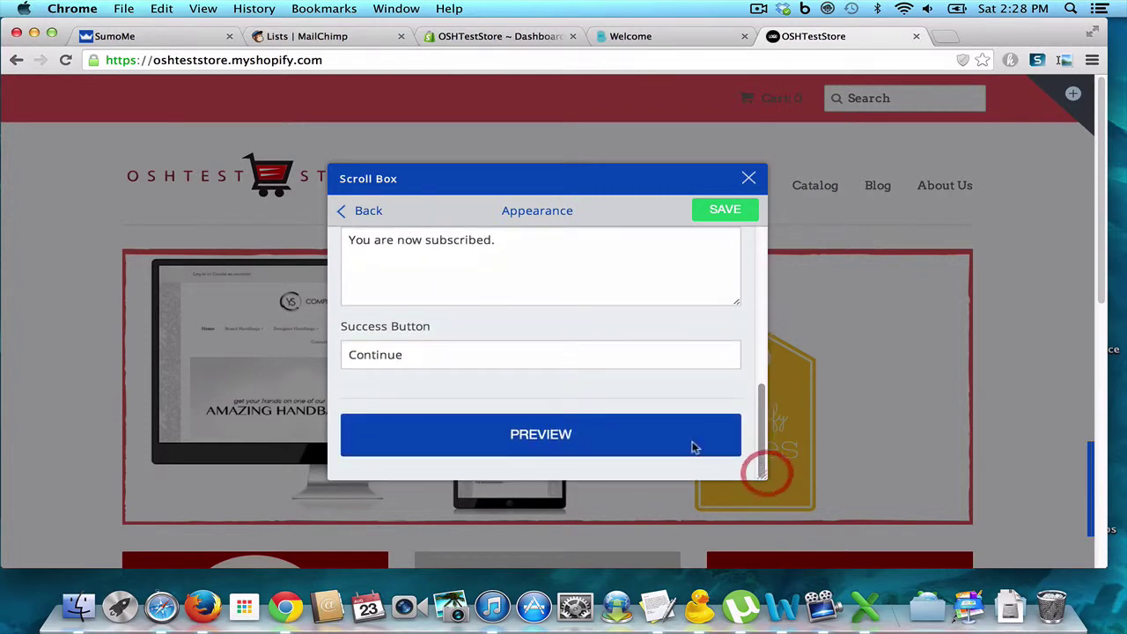
left_click(715, 211)
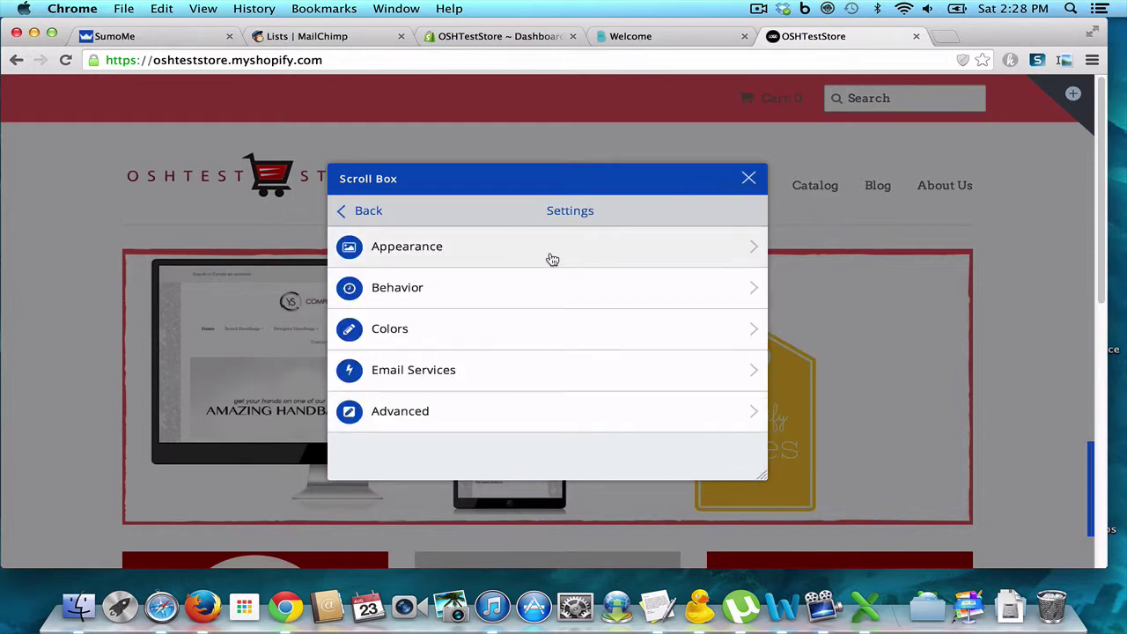
left_click(551, 252)
left_click_drag(757, 291, 755, 471)
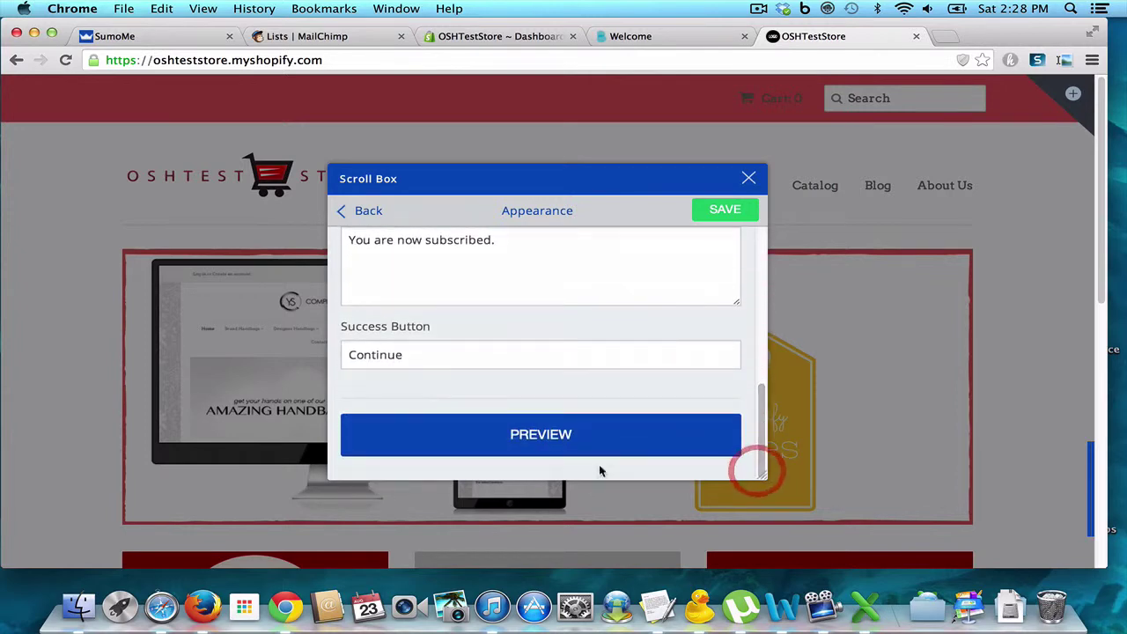
left_click(605, 442)
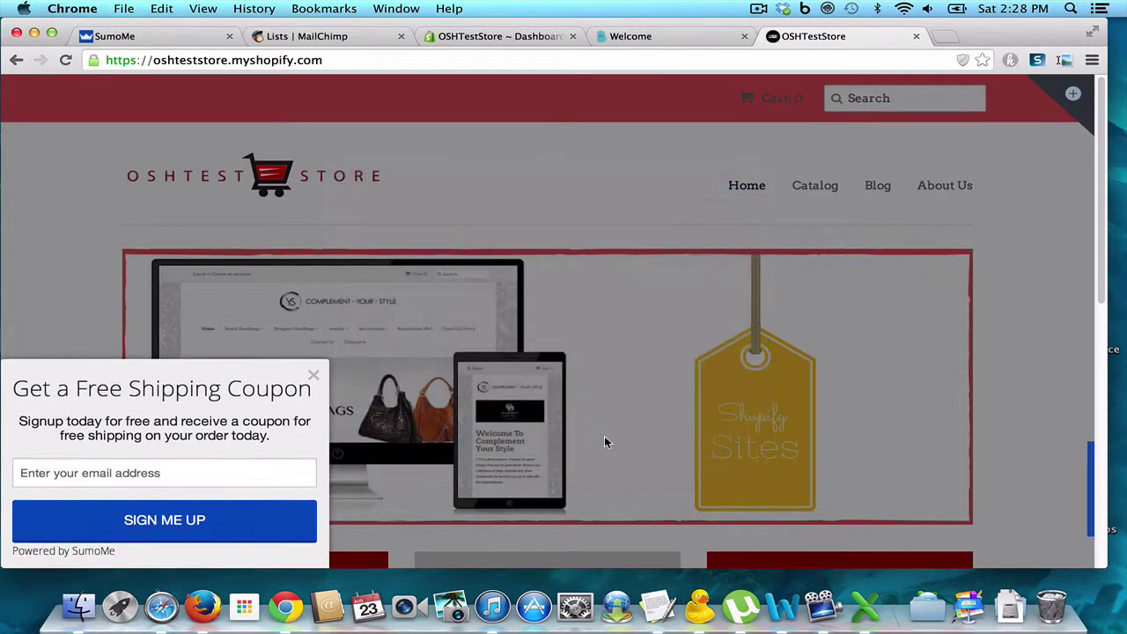
left_click(319, 377)
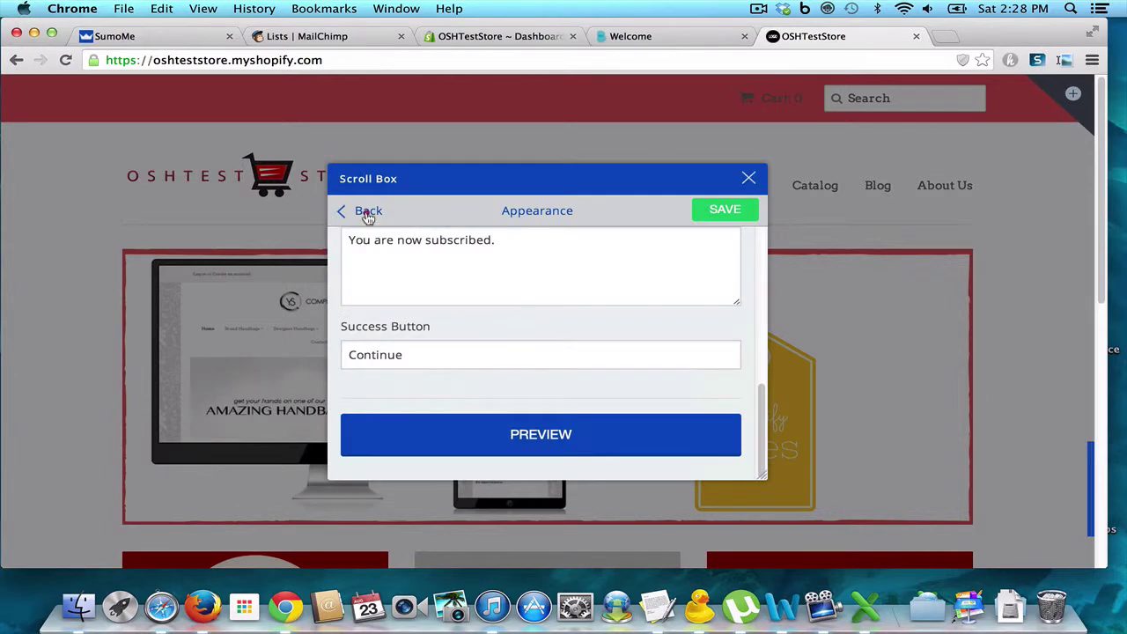
left_click(368, 213)
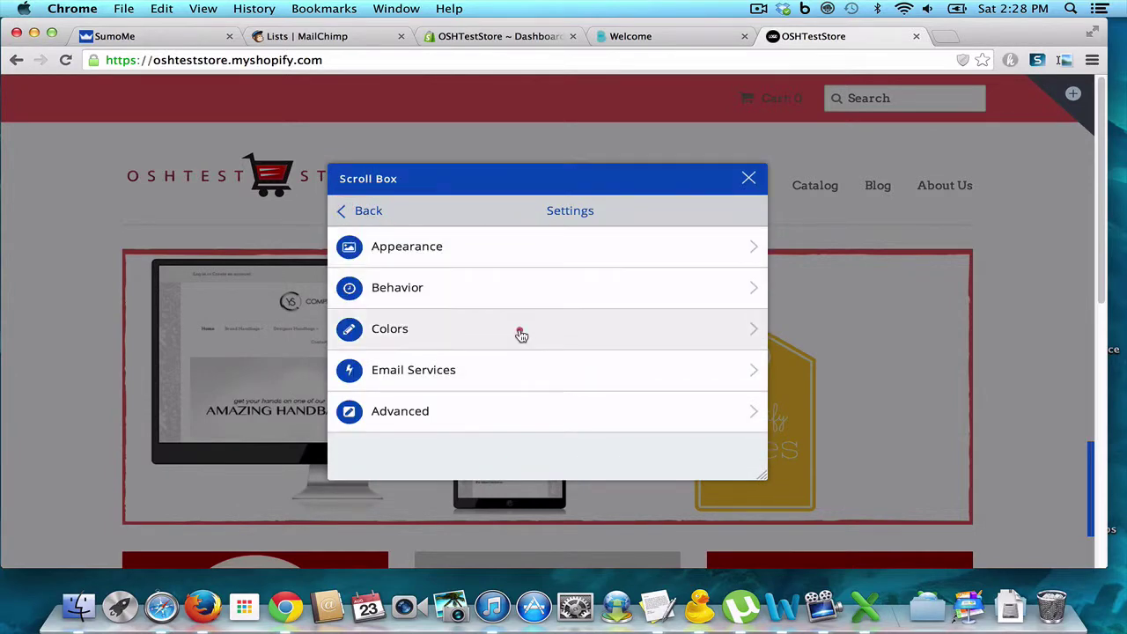
Set the scroll box button color to red (#ba0f0f) in Colors
left_click(520, 333)
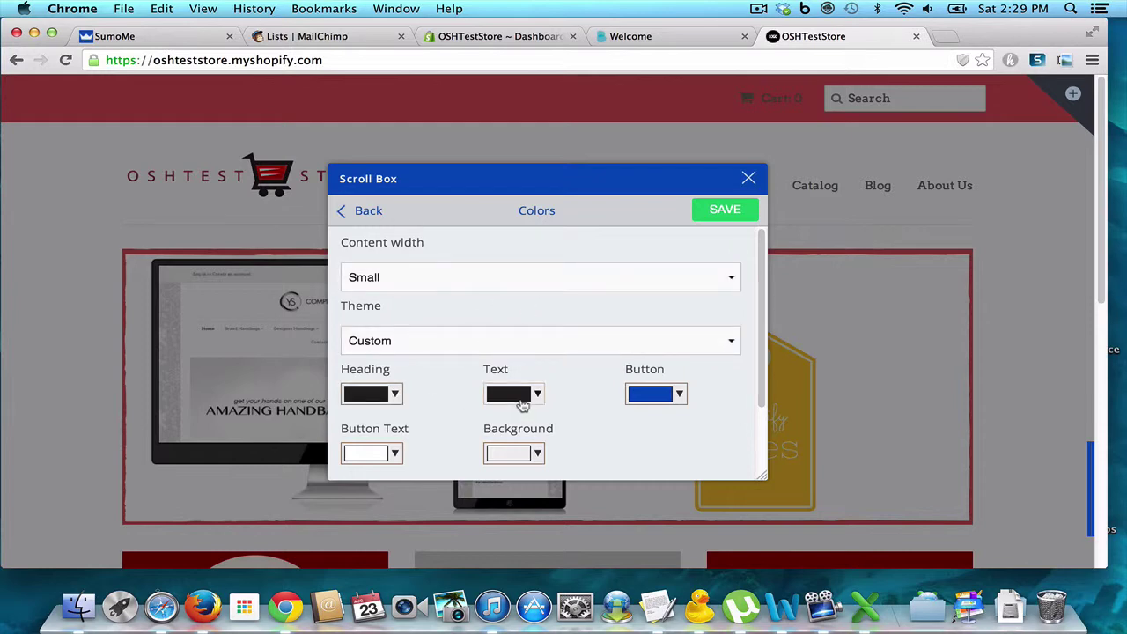
left_click(674, 393)
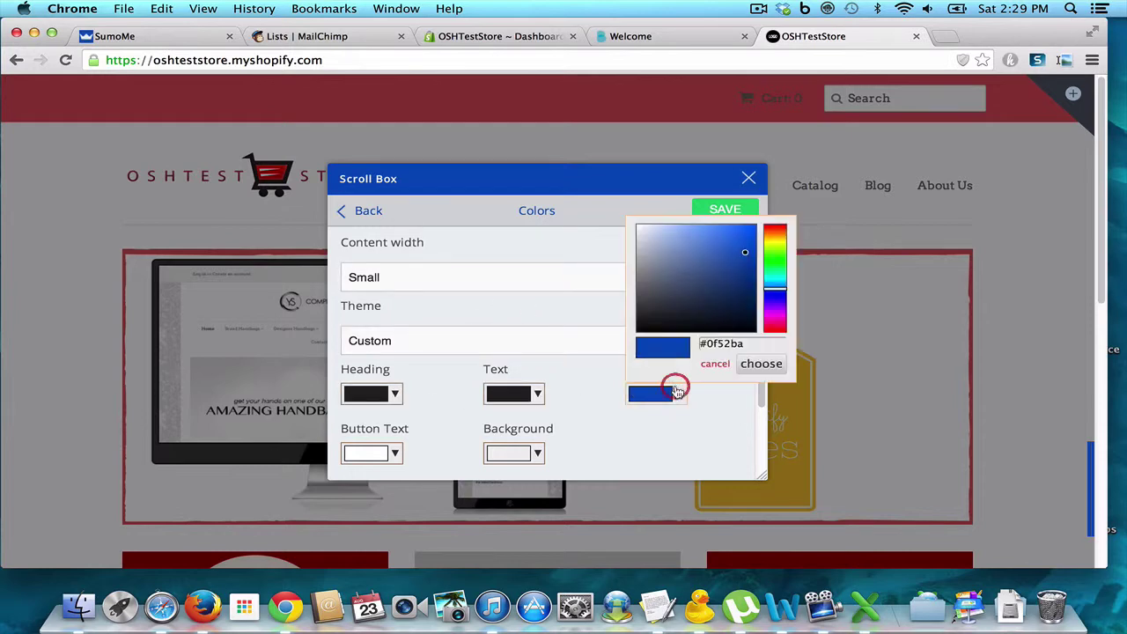
left_click(773, 330)
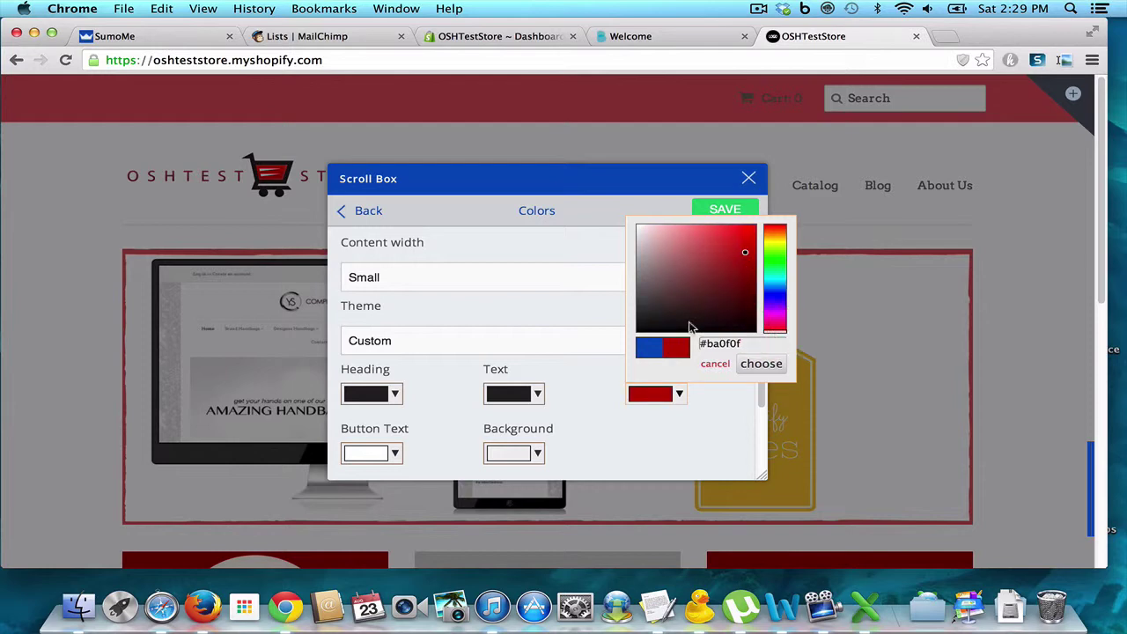
left_click(759, 364)
Preview the coupon box with its red button, then return to the Settings list
left_click_drag(761, 387, 759, 440)
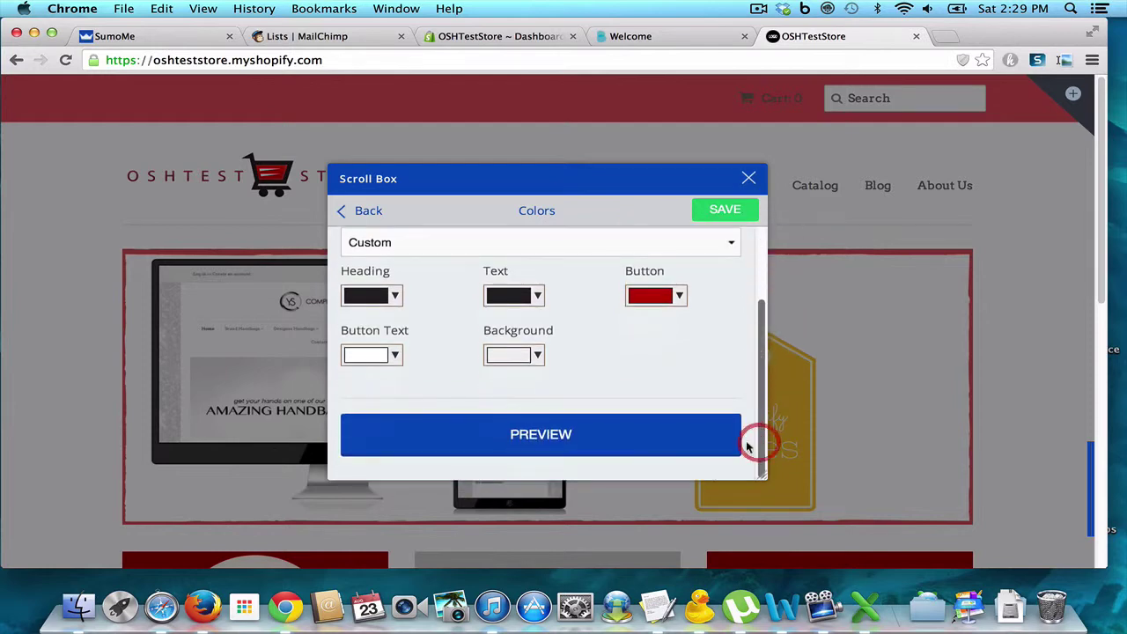
left_click(616, 446)
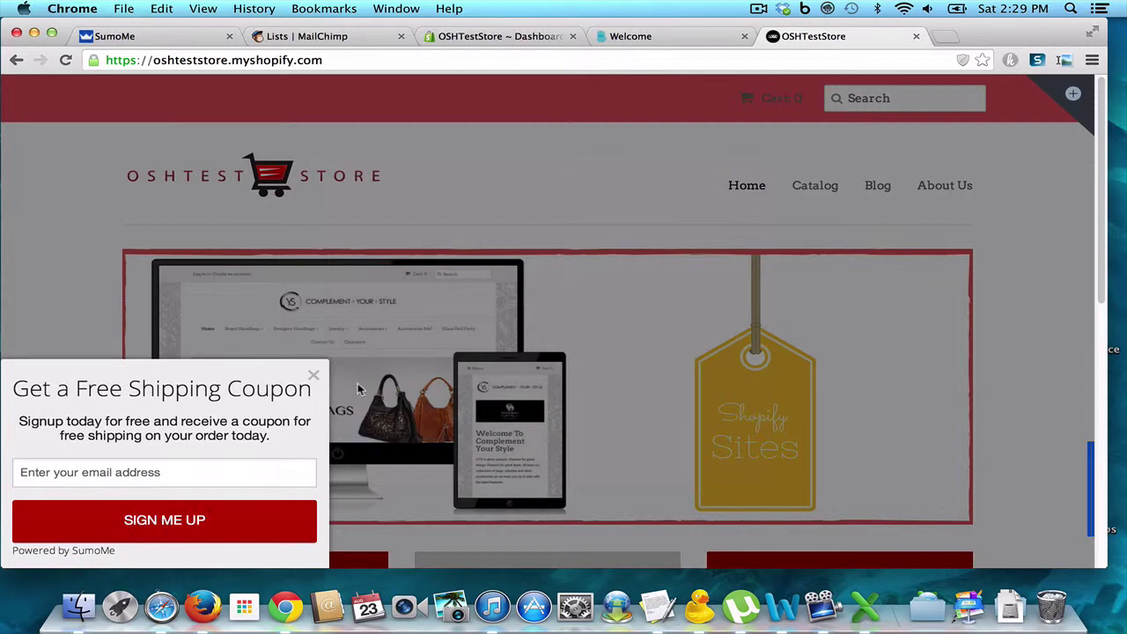
left_click(315, 378)
left_click(366, 211)
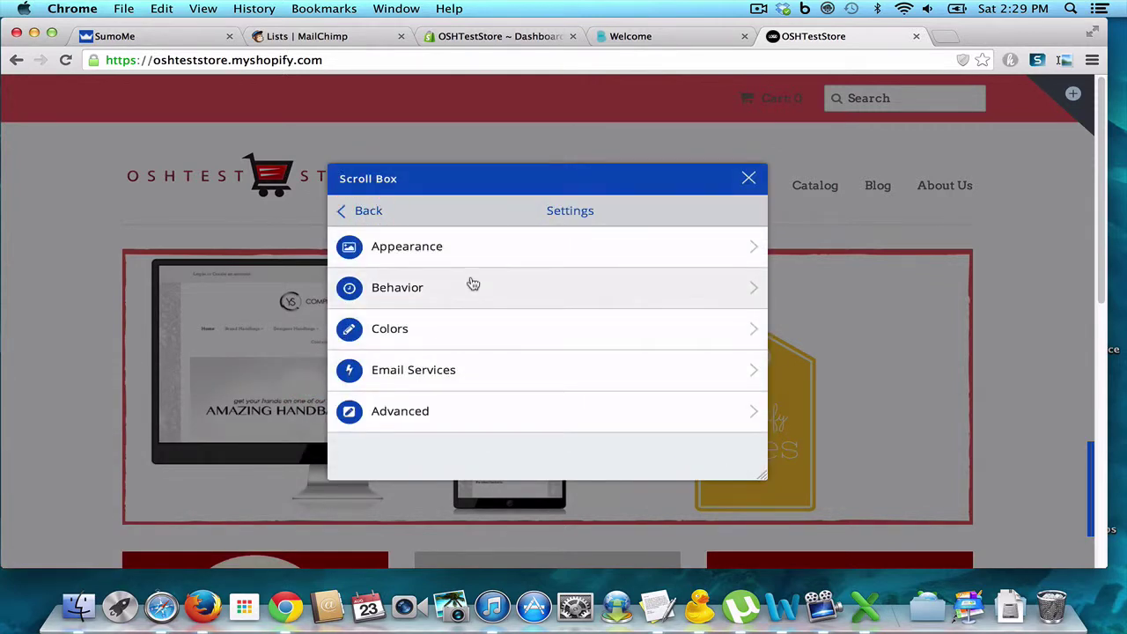
Change the Behavior 'Only show every' frequency from 1 day to 1 minute and save
left_click(480, 289)
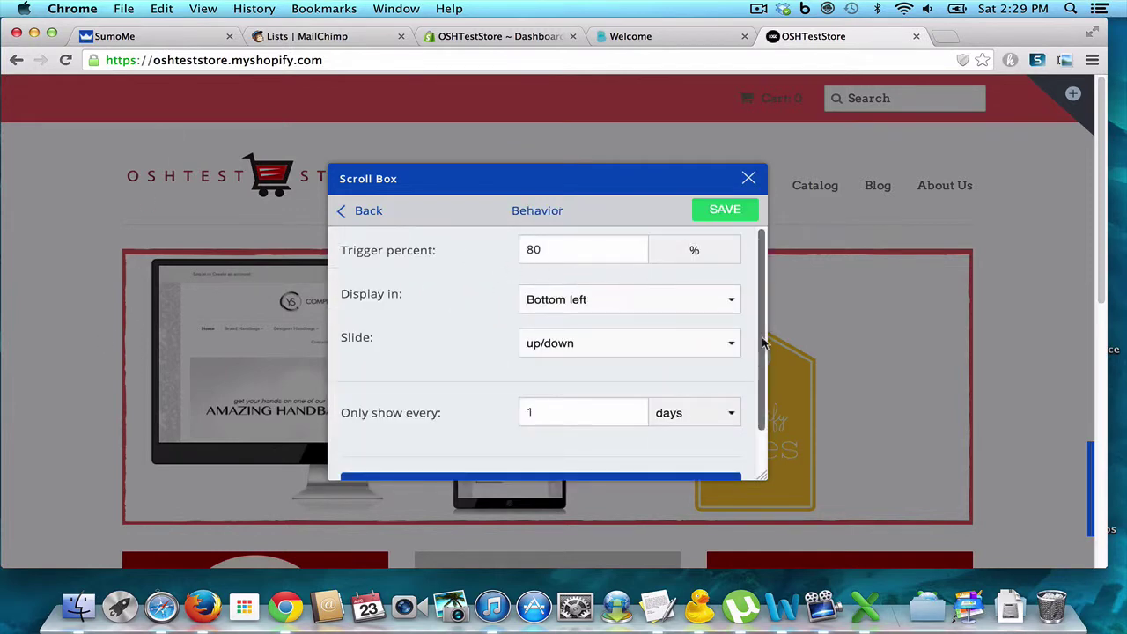
scroll(742, 388, "down", 2)
left_click(731, 363)
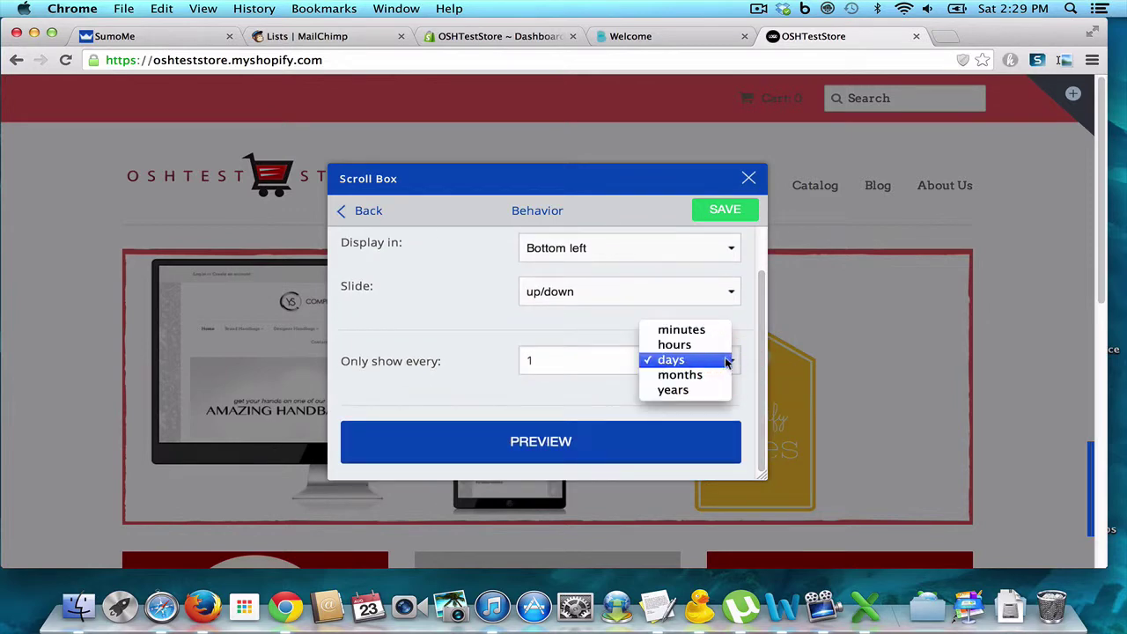
left_click(722, 346)
left_click(727, 359)
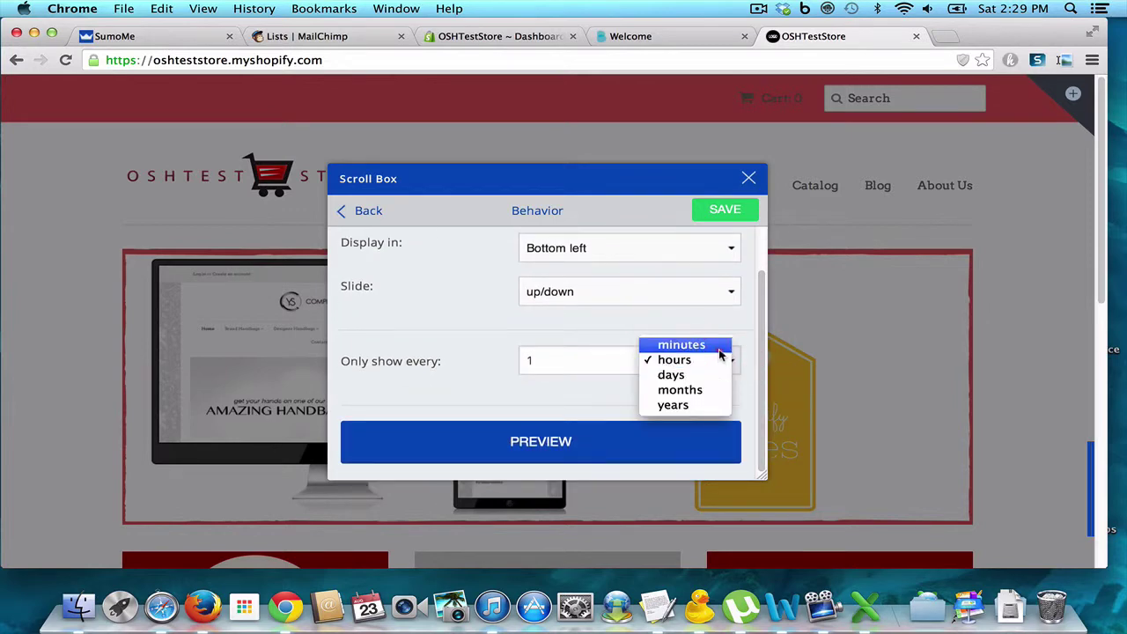
left_click(718, 346)
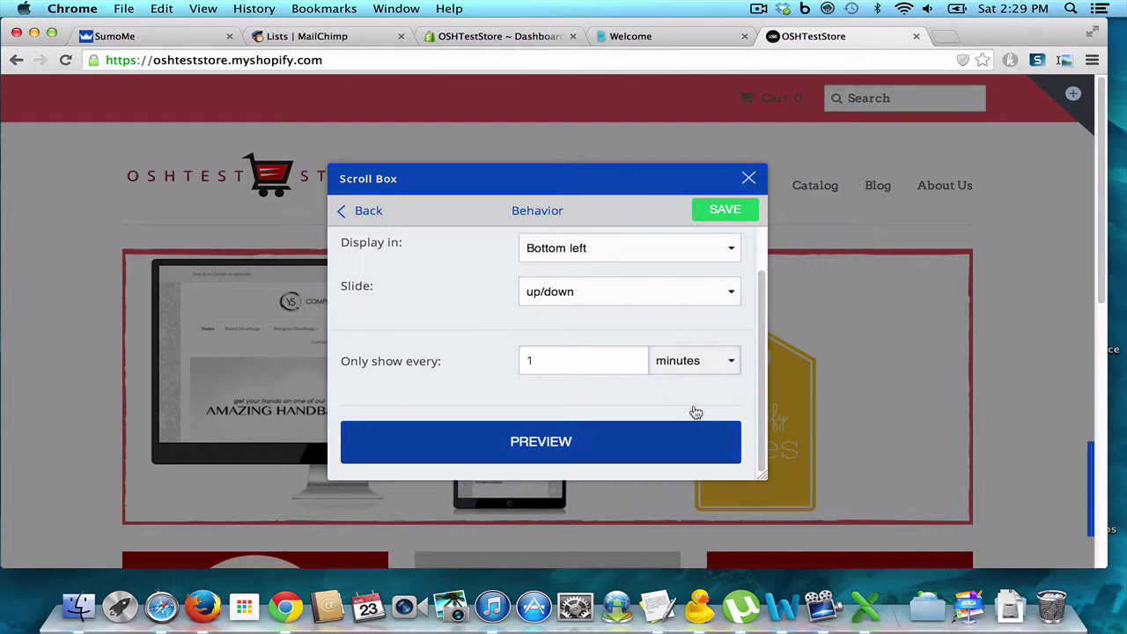
left_click(725, 214)
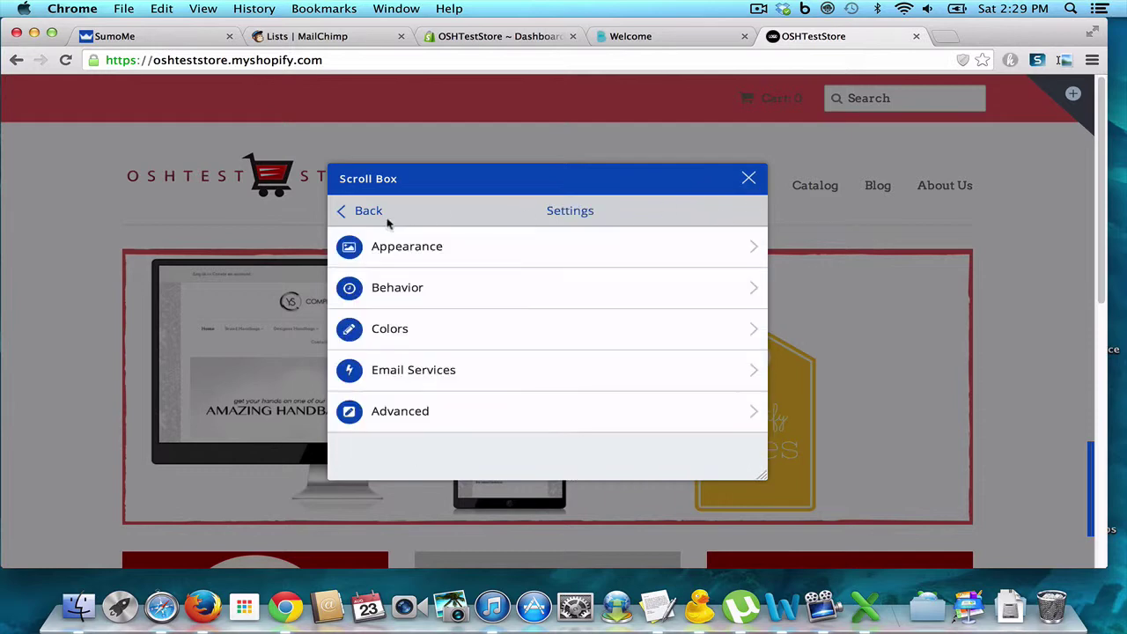
Link sign-ups to the MailChimp 'Test Store Email' list, save, and close Scroll Box settings
left_click(542, 384)
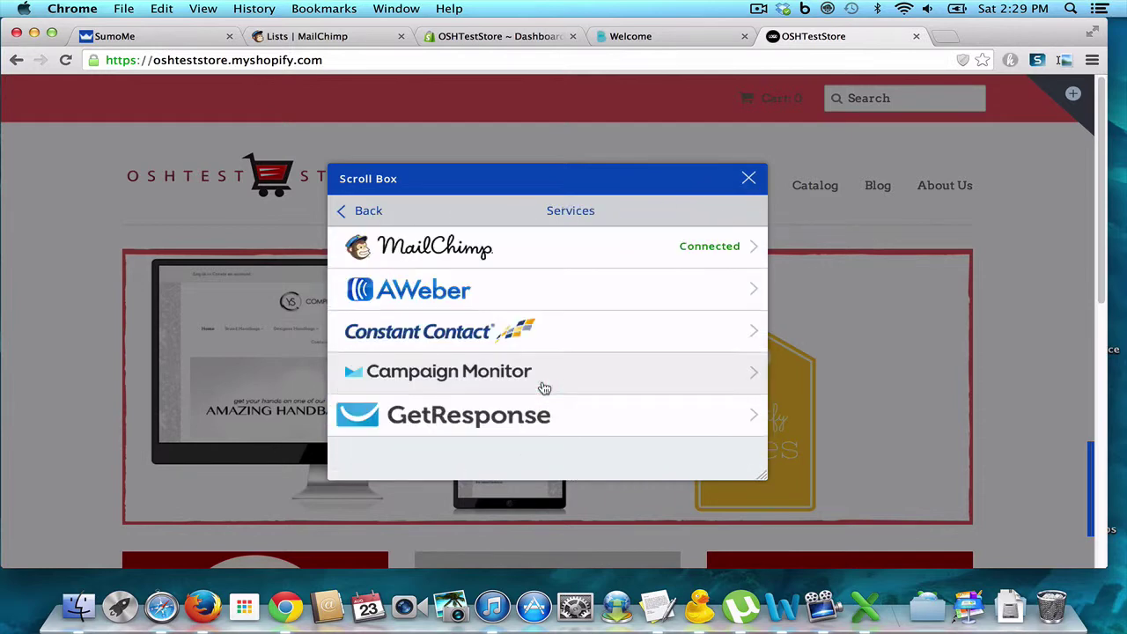
left_click(589, 247)
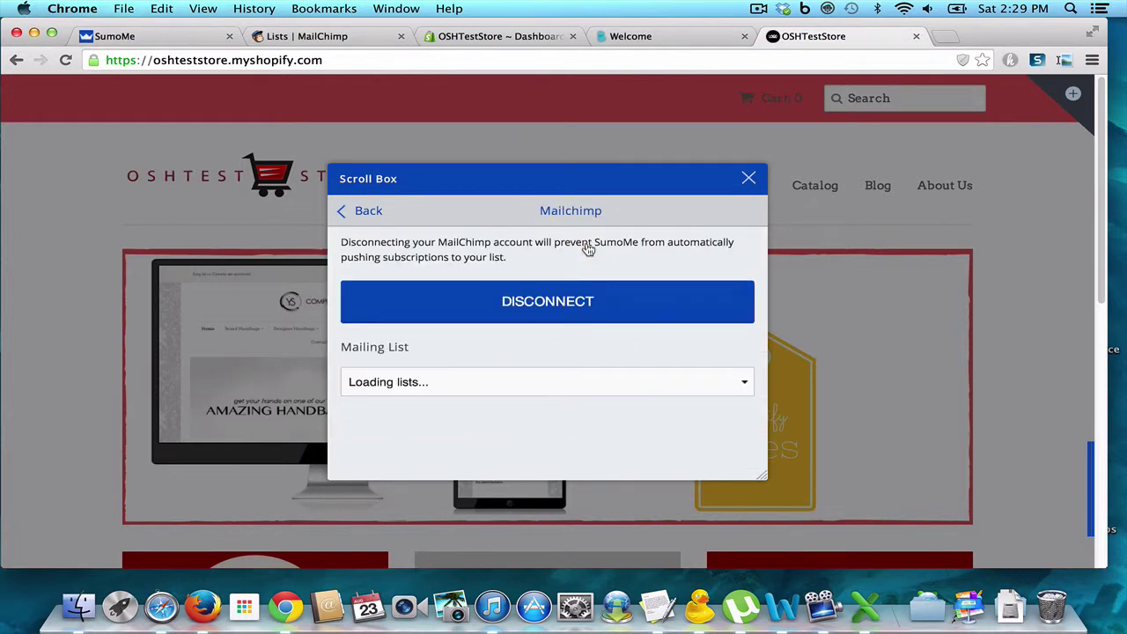
left_click(706, 384)
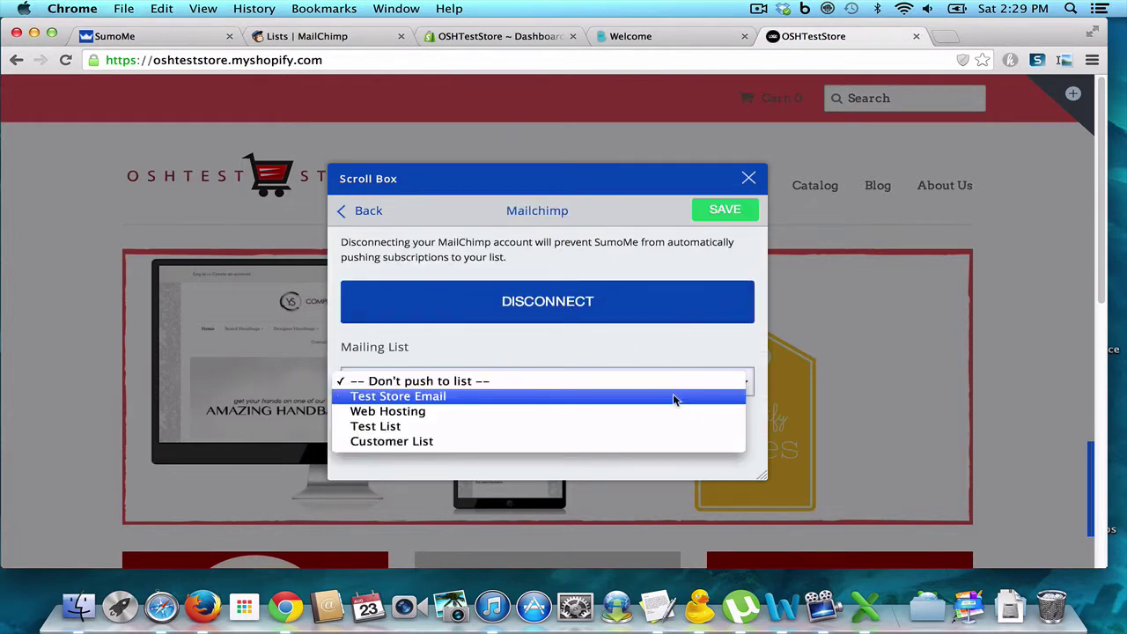
left_click(675, 396)
left_click(724, 209)
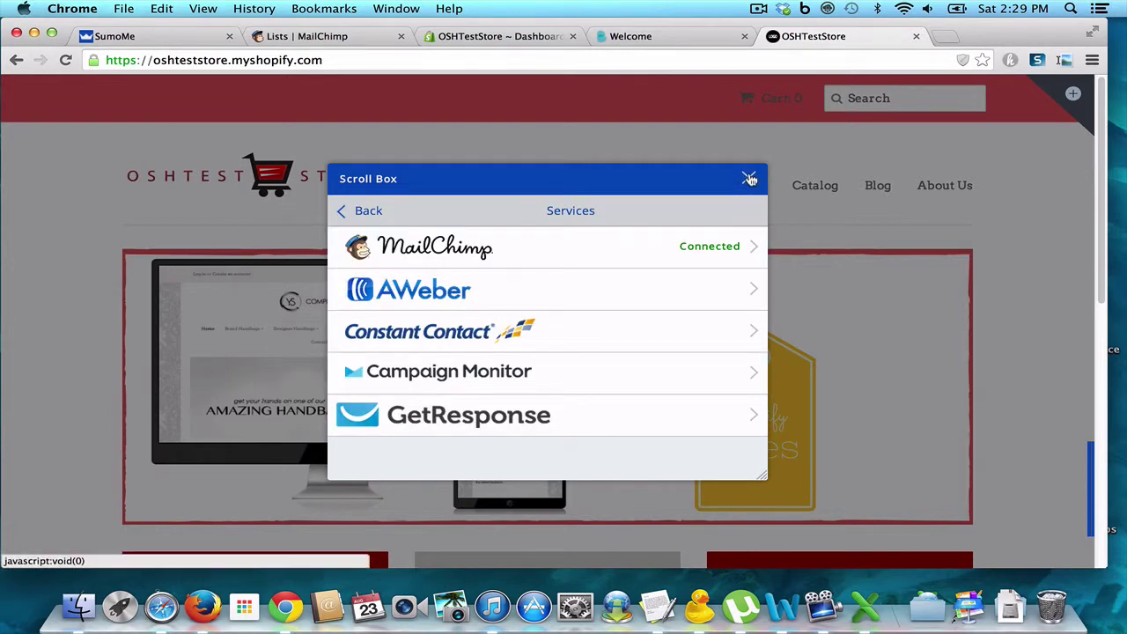
left_click(749, 178)
left_click_drag(1085, 250, 1103, 97)
Go to the store's Catalog page and scroll until the coupon box slides in bottom-left
left_click(805, 185)
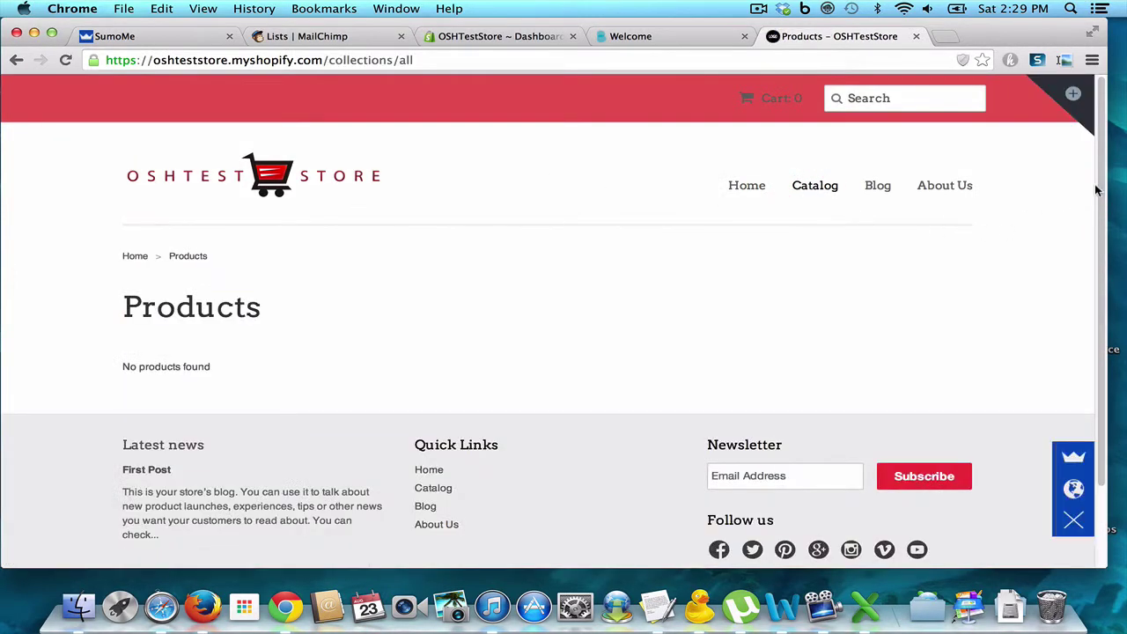
scroll(998, 227, "down", 2)
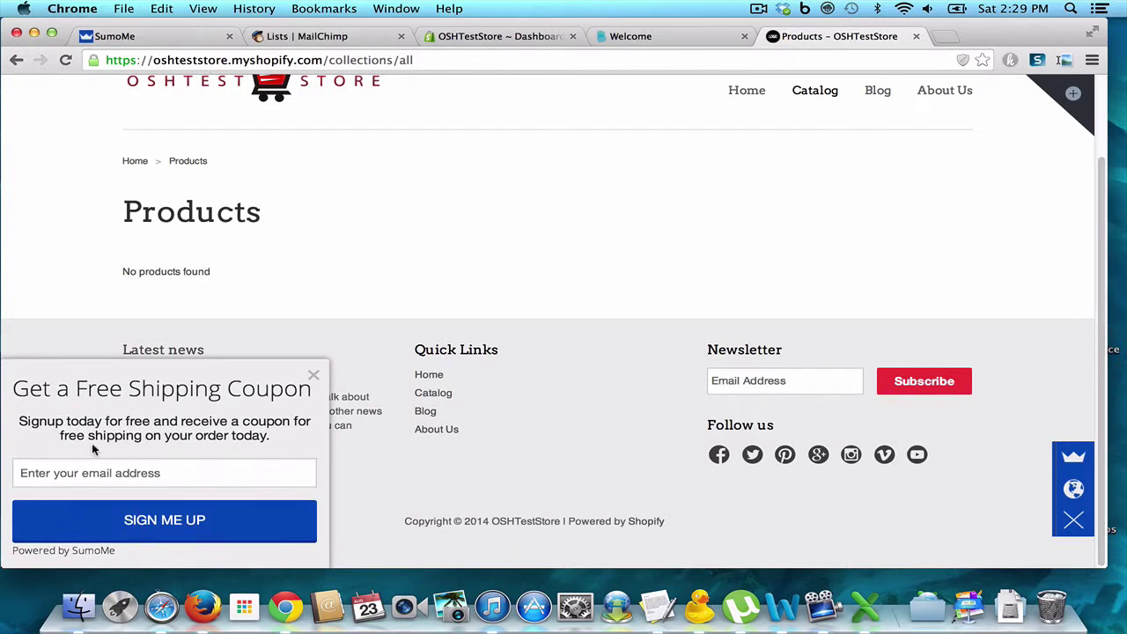